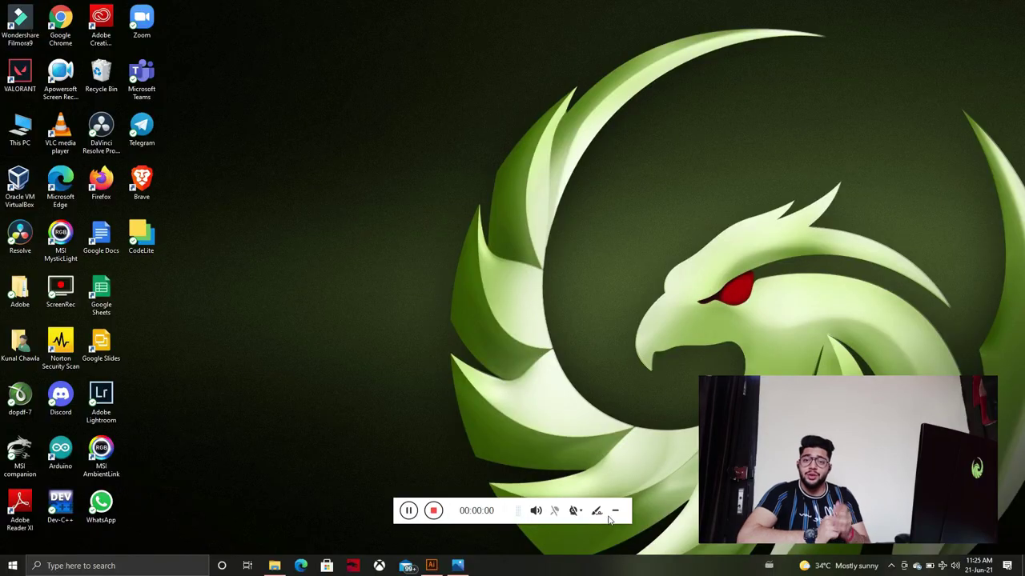
# Step: Minimize the screen recorder's floating control bar to reveal the Windows desktop
pyautogui.click(614, 515)
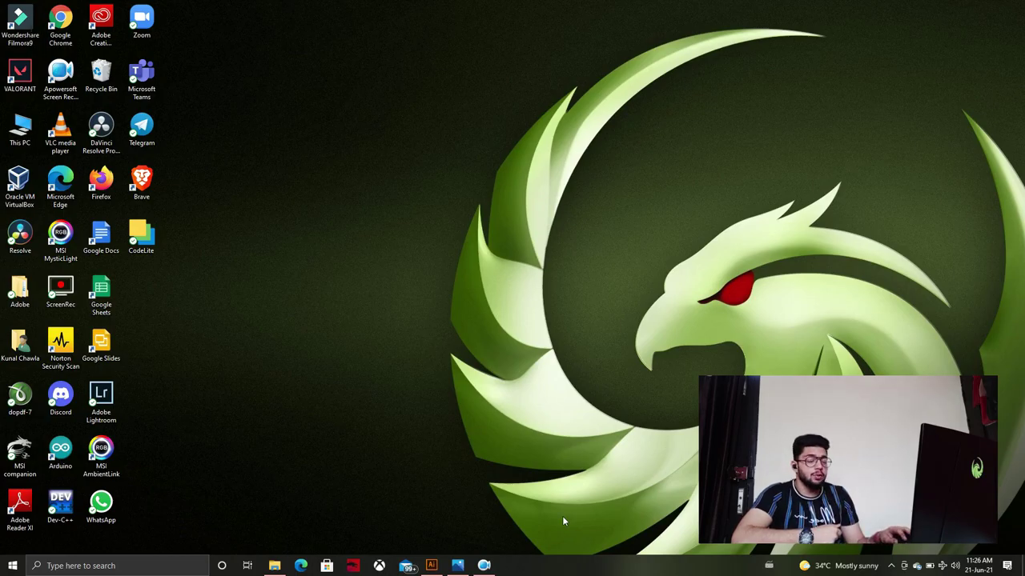
# Step: Preview WINE BOTTLE-01.png in Photos, then return to Illustrator's bottles-4840001.png document
pyautogui.click(460, 565)
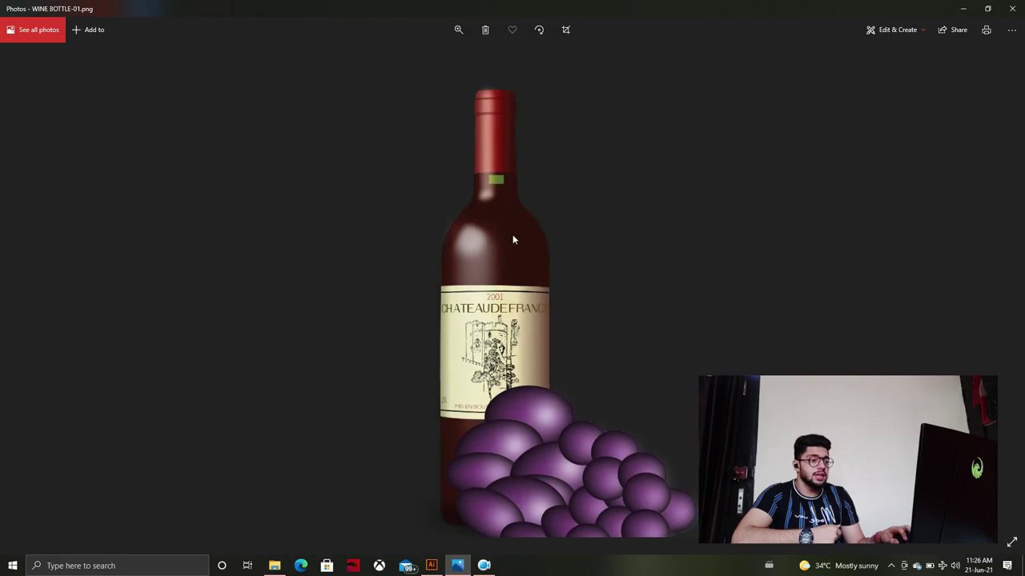
pyautogui.click(963, 8)
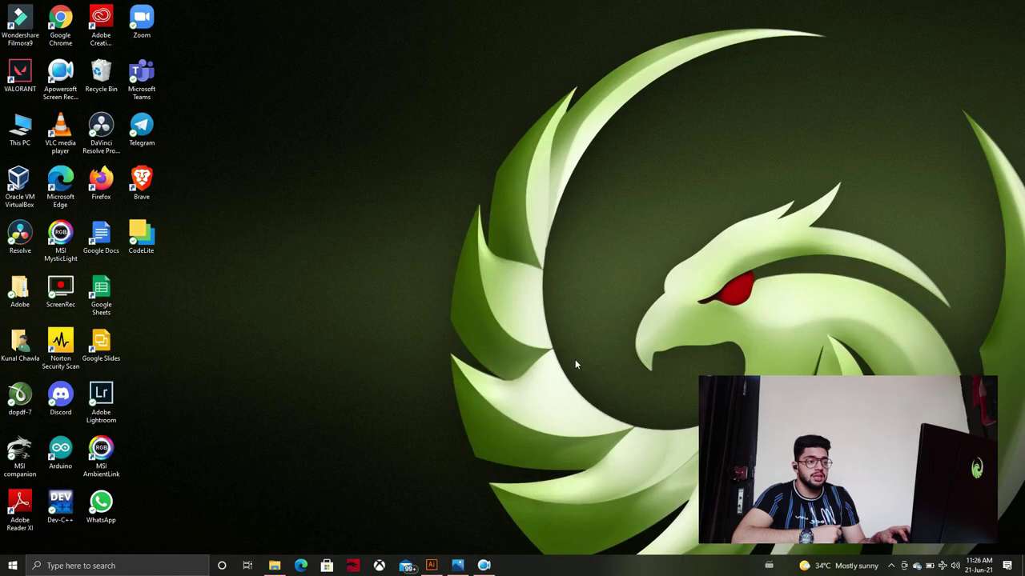
pyautogui.click(430, 565)
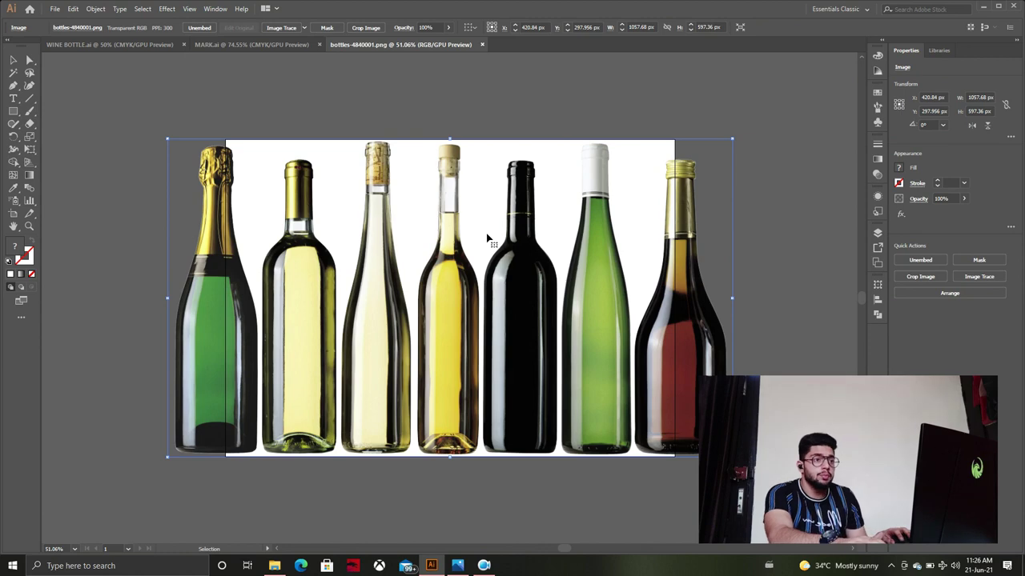
# Step: Check the MARK.ai label and WINE BOTTLE.ai artwork, then return to the bottles photo
pyautogui.click(287, 45)
pyautogui.hotkey('ctrl', 'shift', 'a')
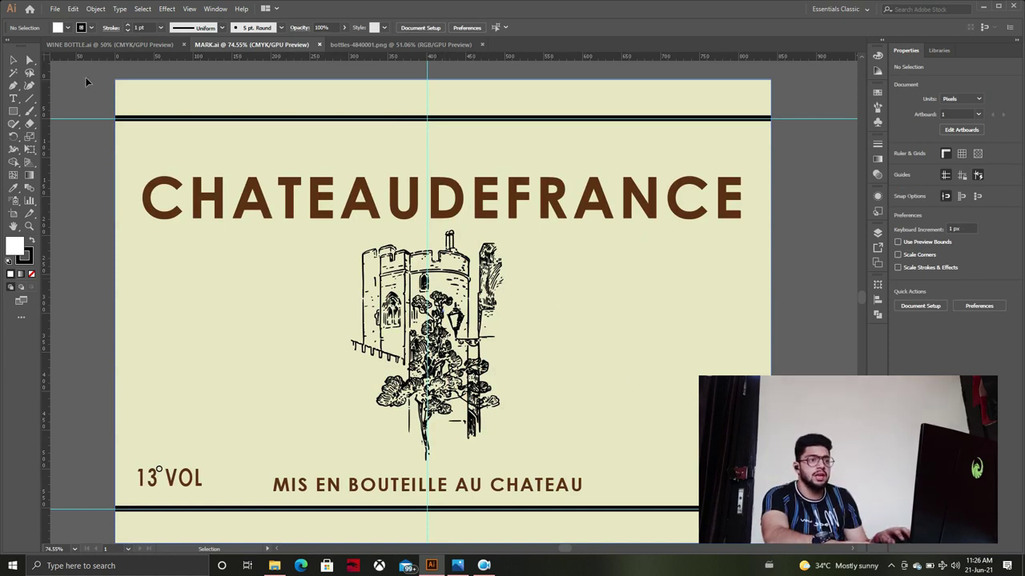
pyautogui.click(85, 48)
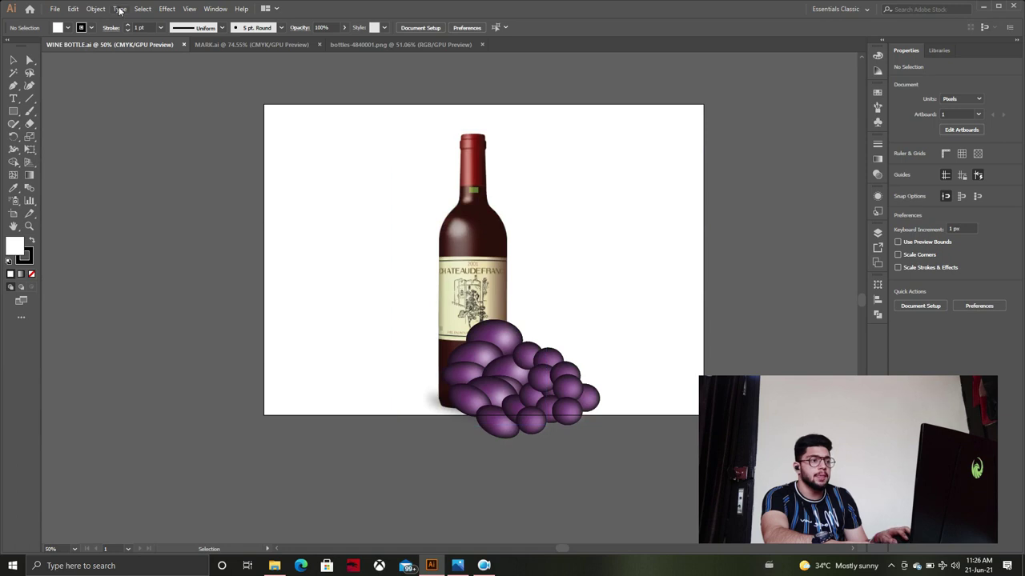
pyautogui.click(355, 44)
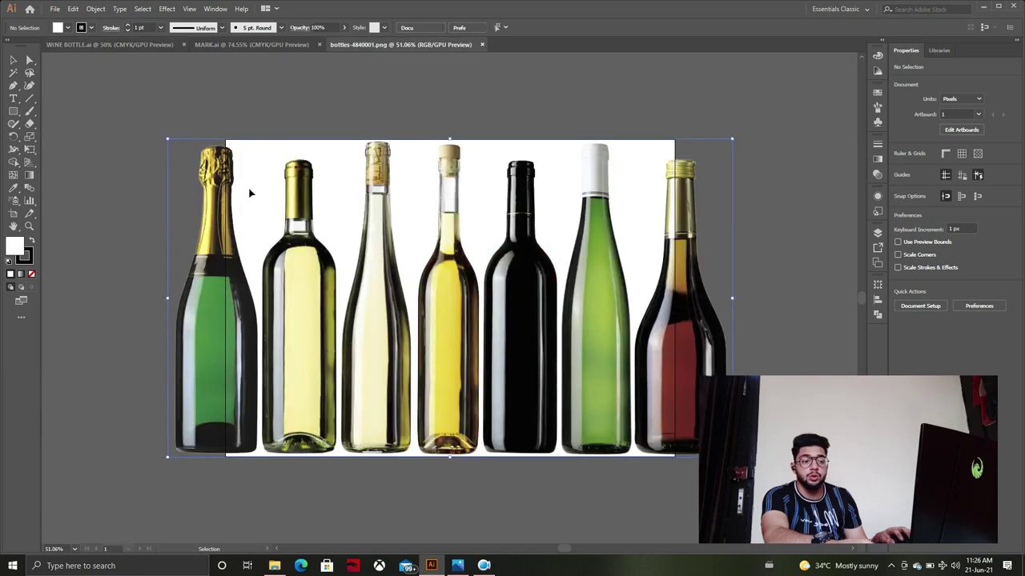
# Step: Show rulers and line up a vertical guide through the black bottle's centre
pyautogui.click(370, 224)
pyautogui.hotkey('ctrl', 'r')
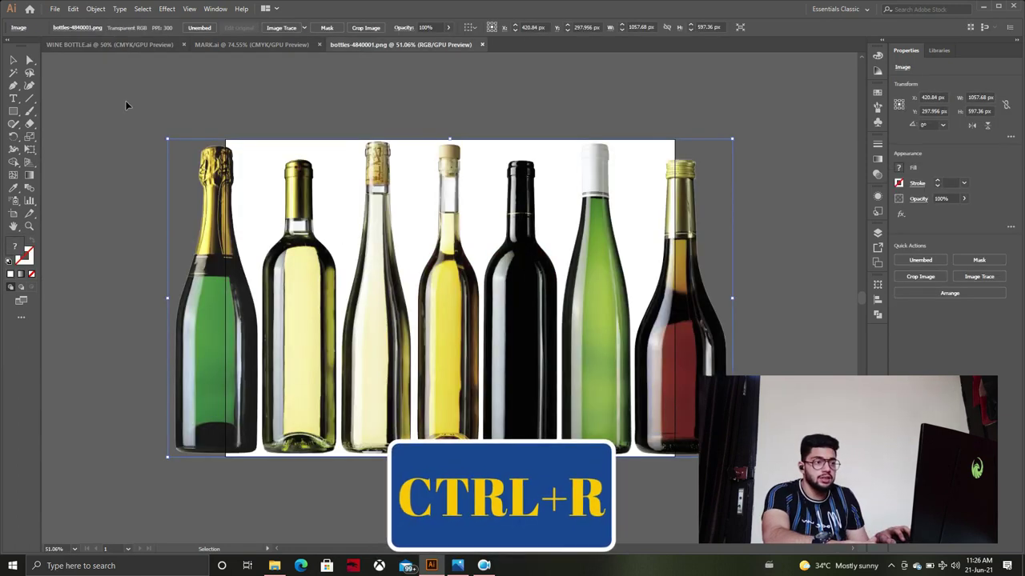
pyautogui.hotkey('ctrl', 'r')
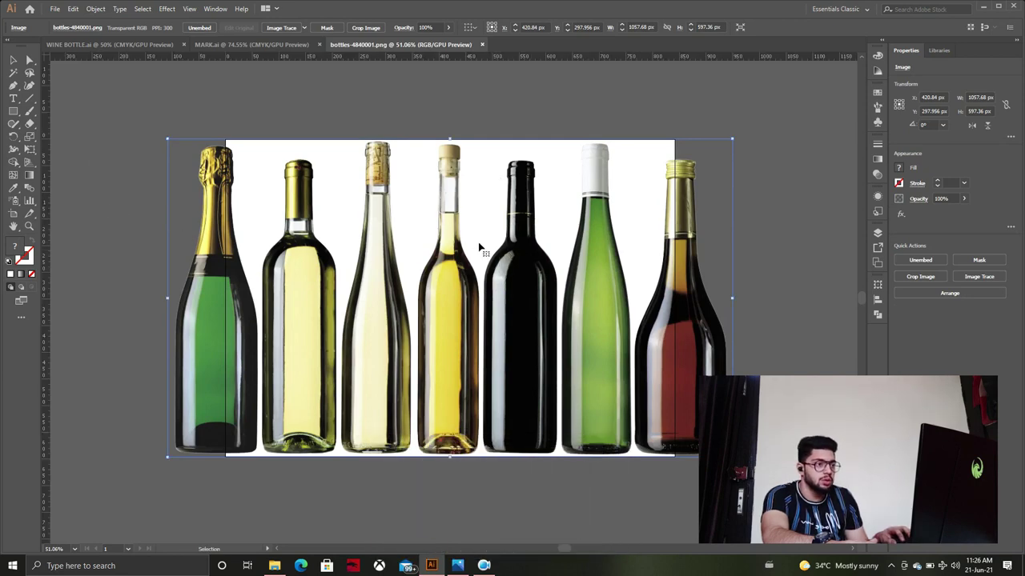
pyautogui.moveTo(469, 260); pyautogui.dragTo(405, 264)
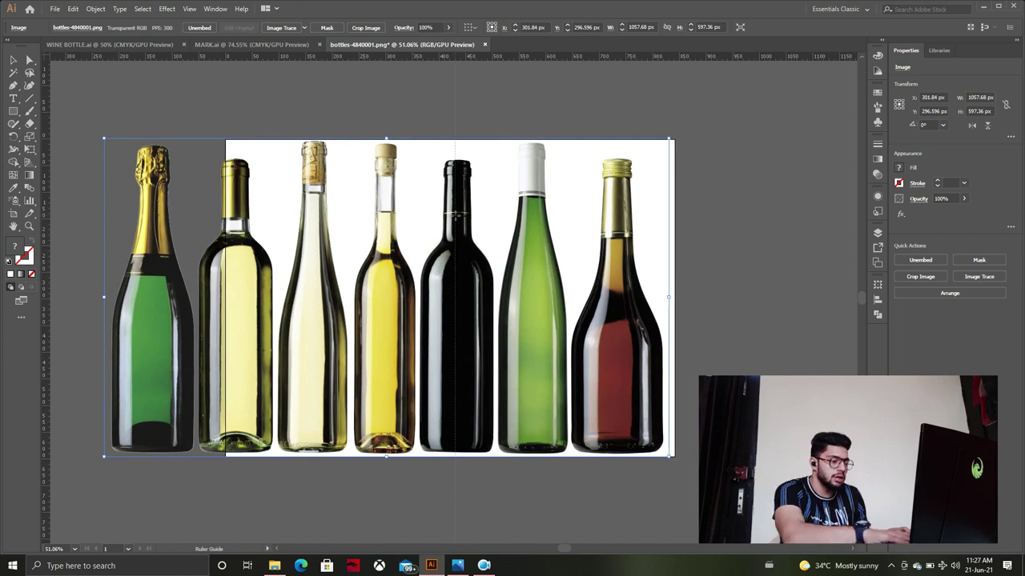
pyautogui.moveTo(412, 229); pyautogui.dragTo(415, 236)
pyautogui.press('Left')
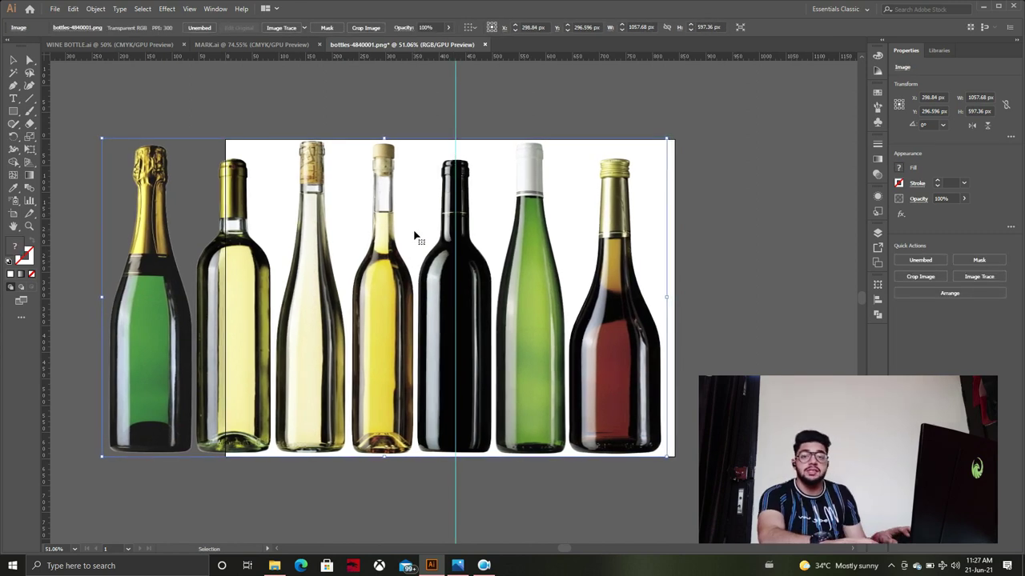
pyautogui.press('Left')
pyautogui.press('Left')
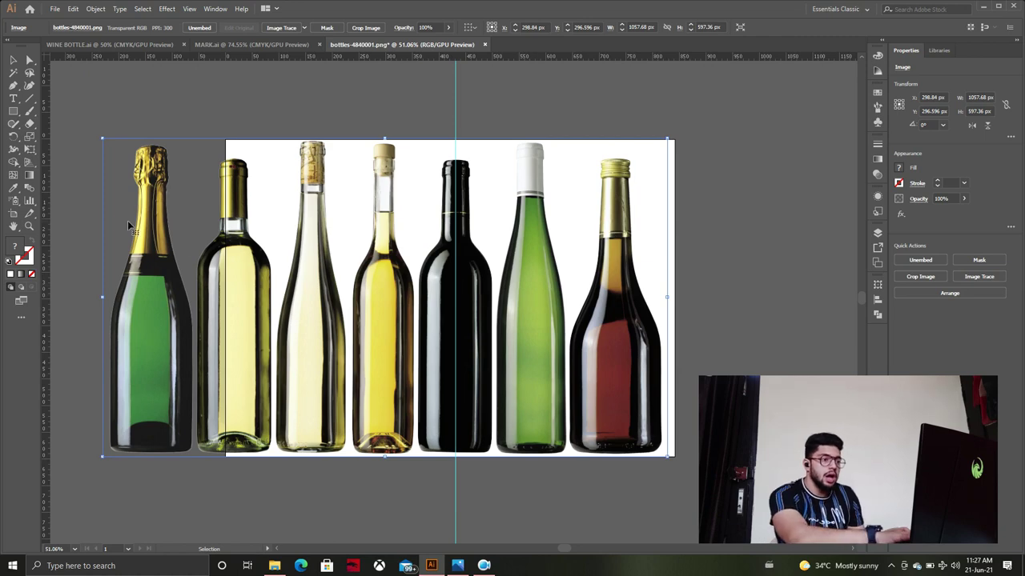
pyautogui.press('Right')
pyautogui.press('Right')
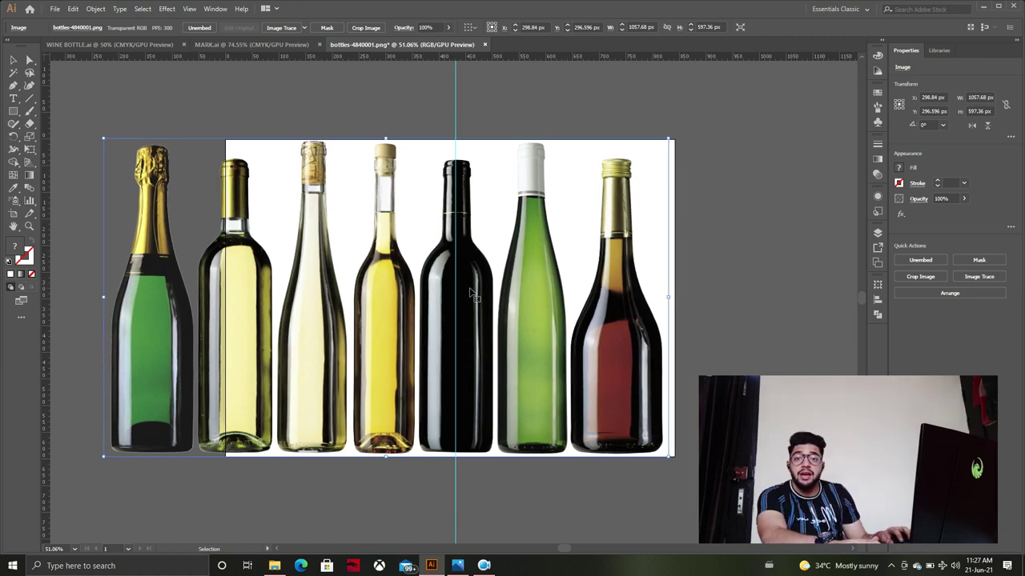
pyautogui.press('Right')
pyautogui.press('Right')
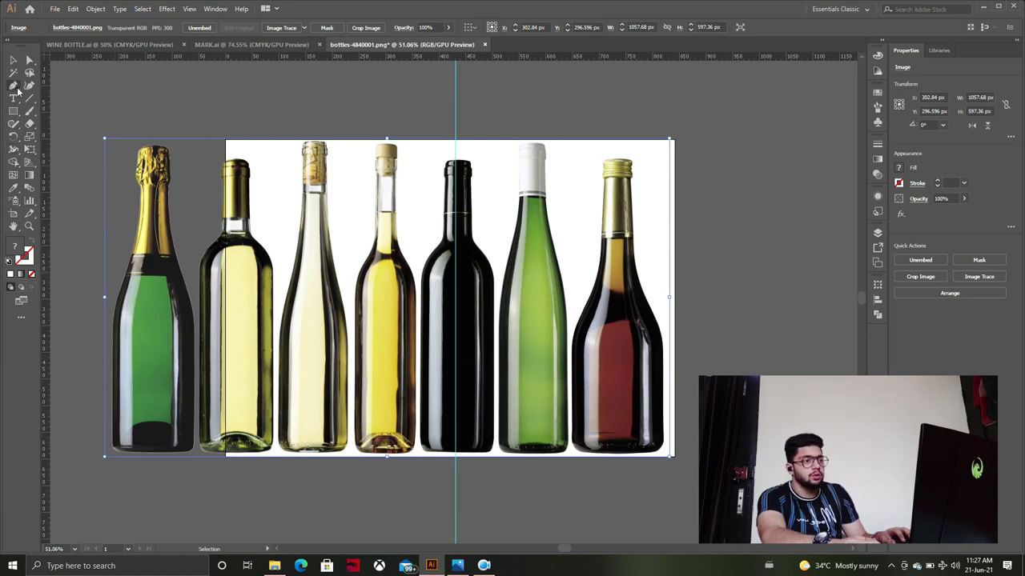
# Step: With the Pen tool, start the path at the black bottle's neck and curve it down the neck's left edge
pyautogui.click(9, 87)
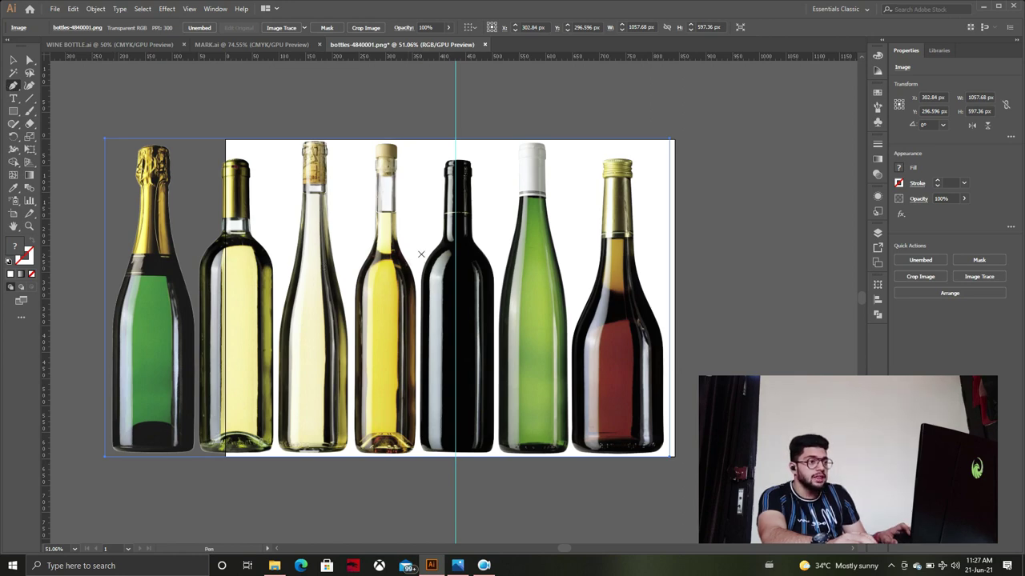
pyautogui.scroll(2, 459, 248)
pyautogui.scroll(1, 459, 248)
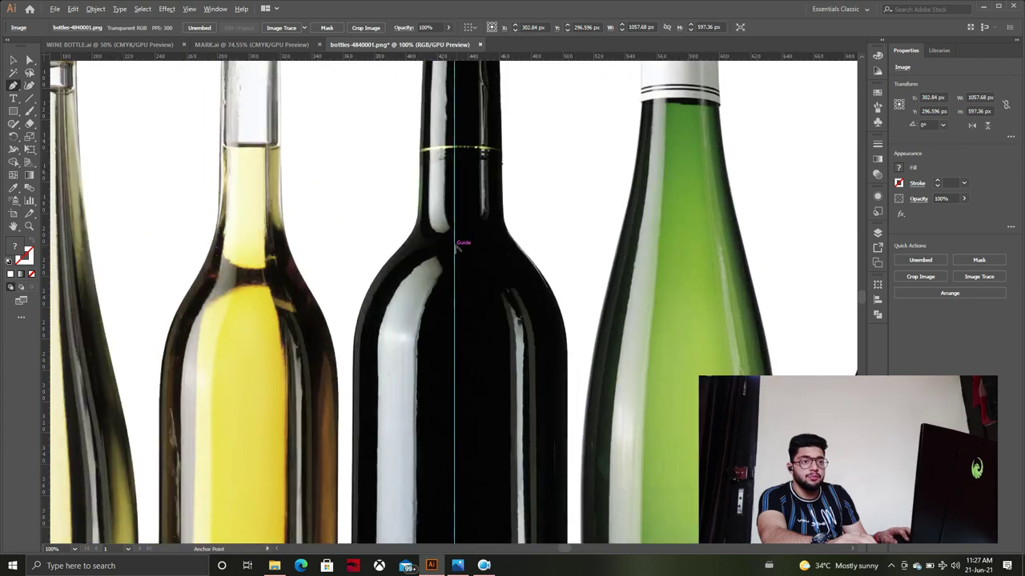
pyautogui.scroll(3, 452, 238)
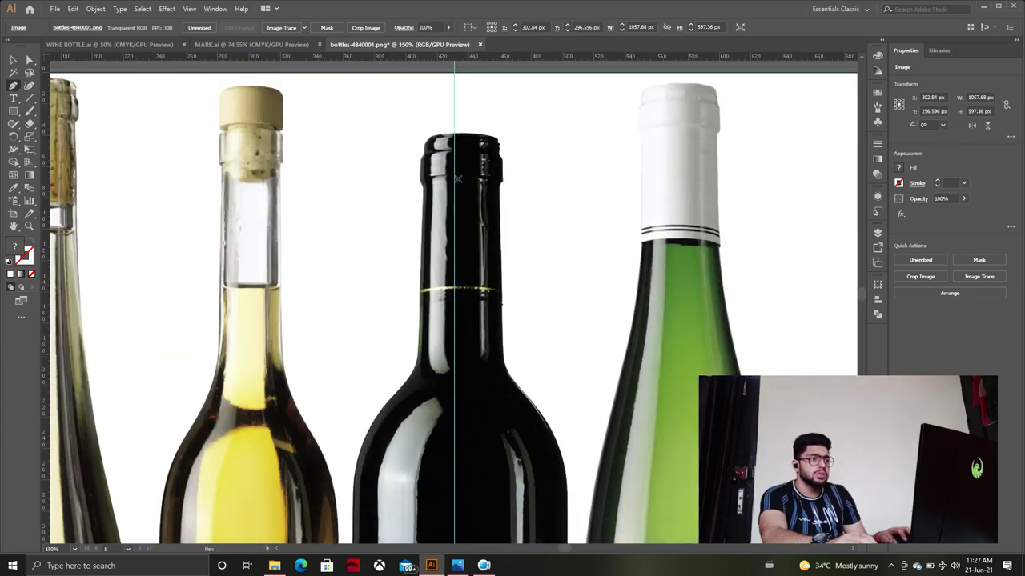
pyautogui.press('Left')
pyautogui.press('Left')
pyautogui.press('Left')
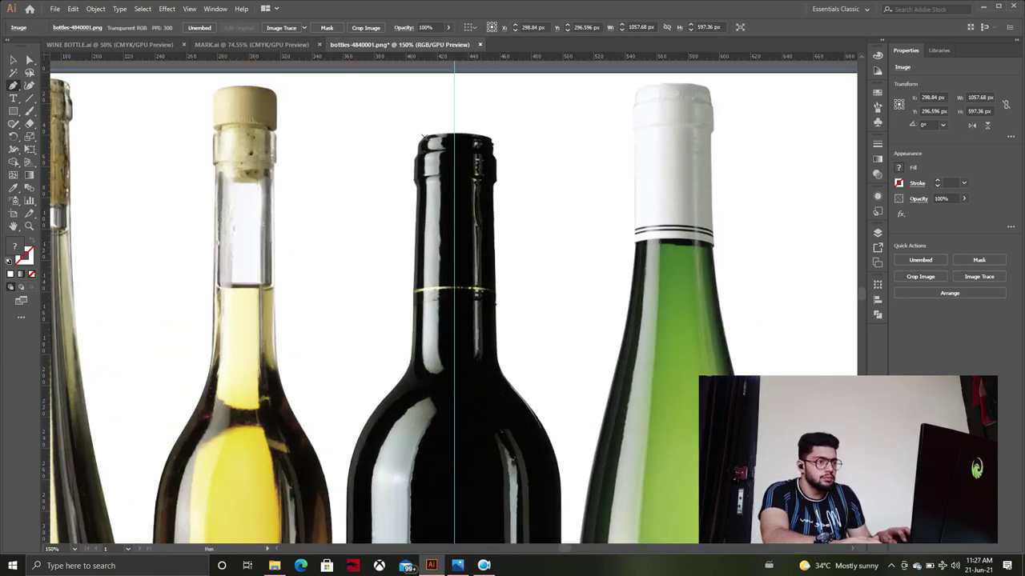
pyautogui.click(417, 142)
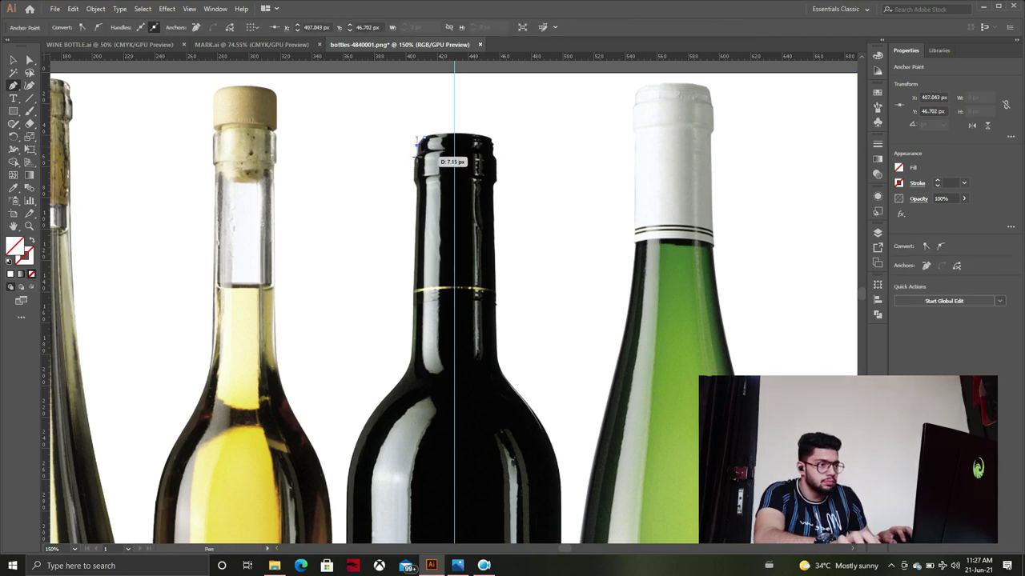
pyautogui.scroll(1, 403, 138)
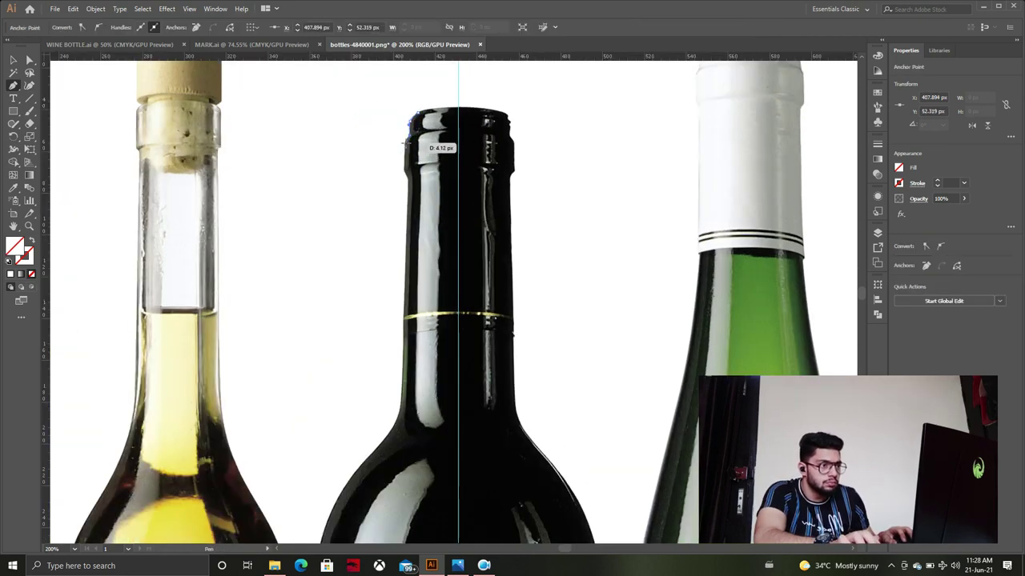
pyautogui.moveTo(406, 144)
pyautogui.mouseDown()
pyautogui.moveTo(404, 341)
pyautogui.moveTo(459, 328)
pyautogui.mouseUp()
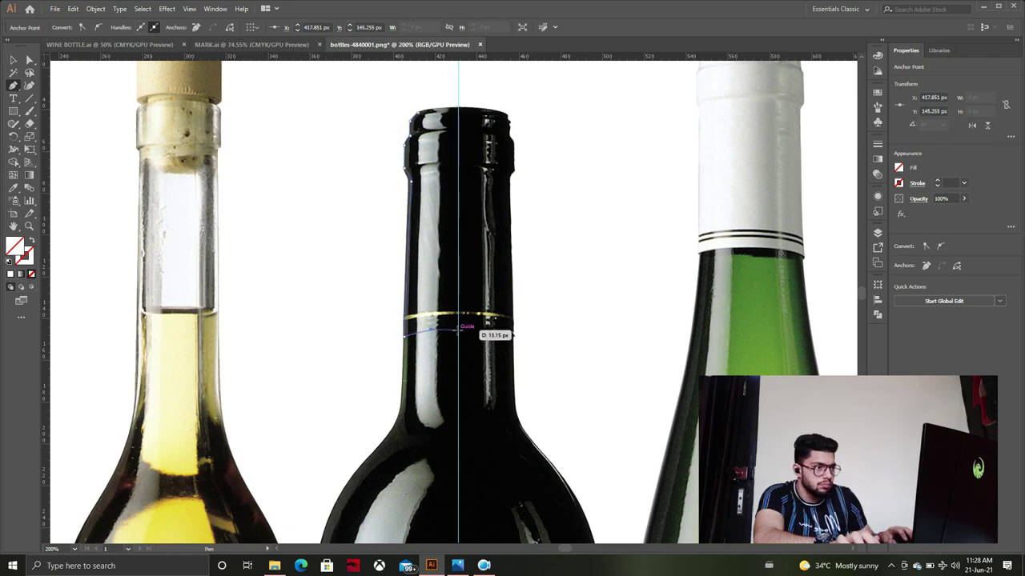
# Step: Finish the left-half outline down the bottle's side and neck band, then switch to Layer 2
pyautogui.scroll(-5, 441, 112)
pyautogui.press('F7')
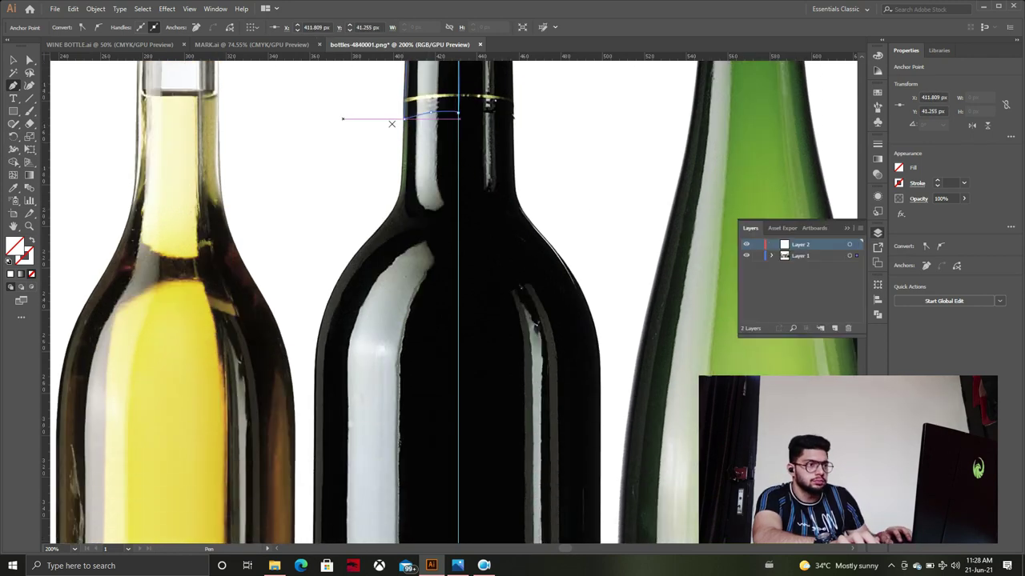
pyautogui.scroll(-10, 309, 206)
pyautogui.moveTo(308, 206); pyautogui.dragTo(313, 379)
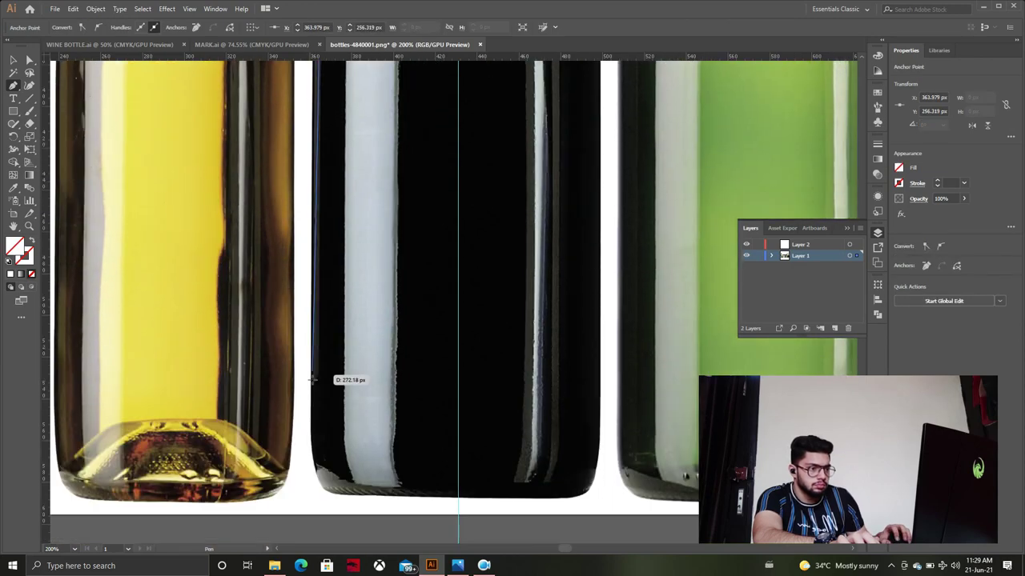
pyautogui.scroll(-1, 329, 401)
pyautogui.scroll(10, 480, 473)
pyautogui.moveTo(405, 241); pyautogui.dragTo(408, 247)
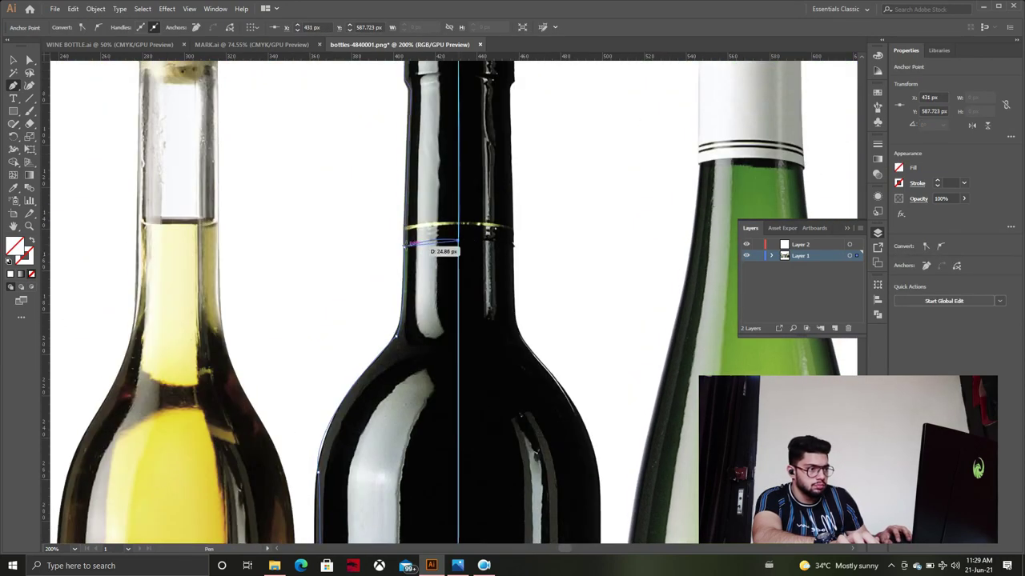
pyautogui.click(800, 244)
pyautogui.click(772, 255)
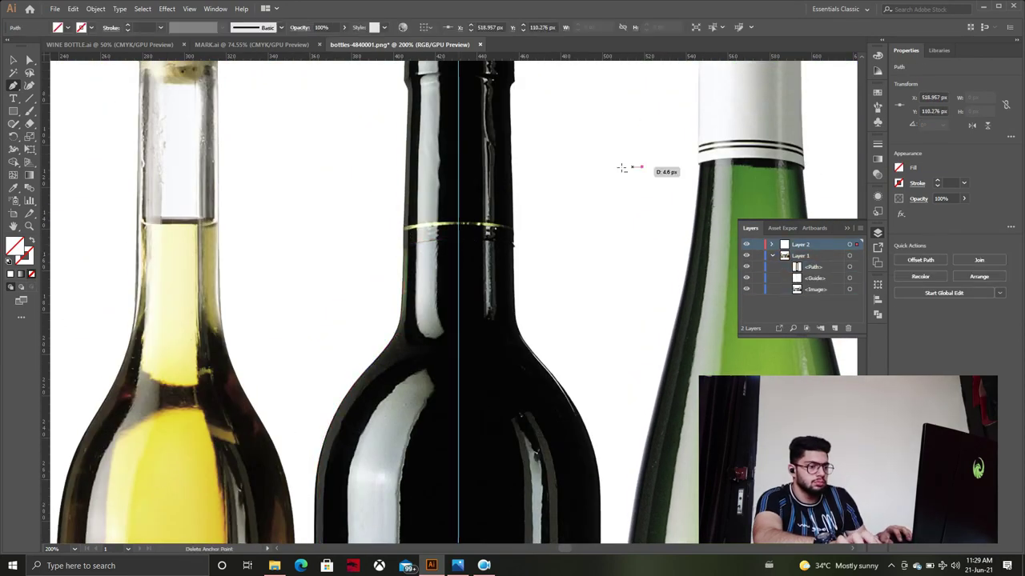
pyautogui.press('v')
pyautogui.click(622, 273)
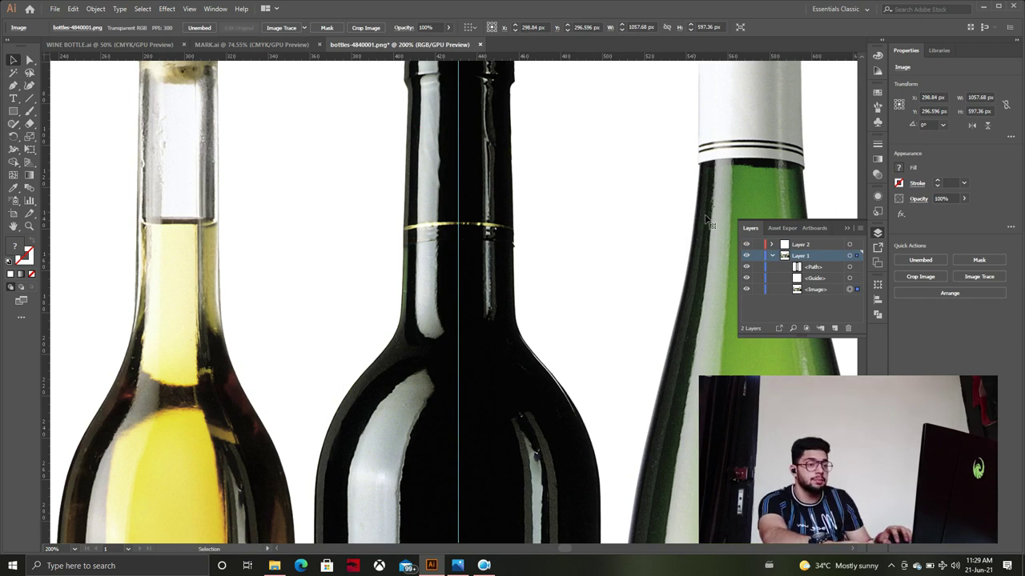
# Step: Fill the traced half-bottle body with very dark red #2b0000
pyautogui.click(833, 222)
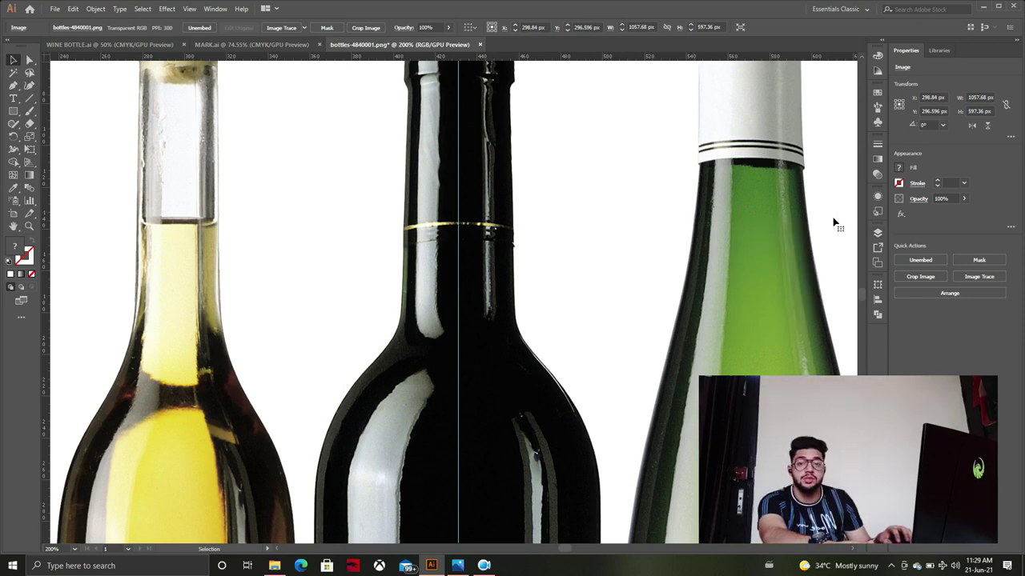
pyautogui.click(405, 254)
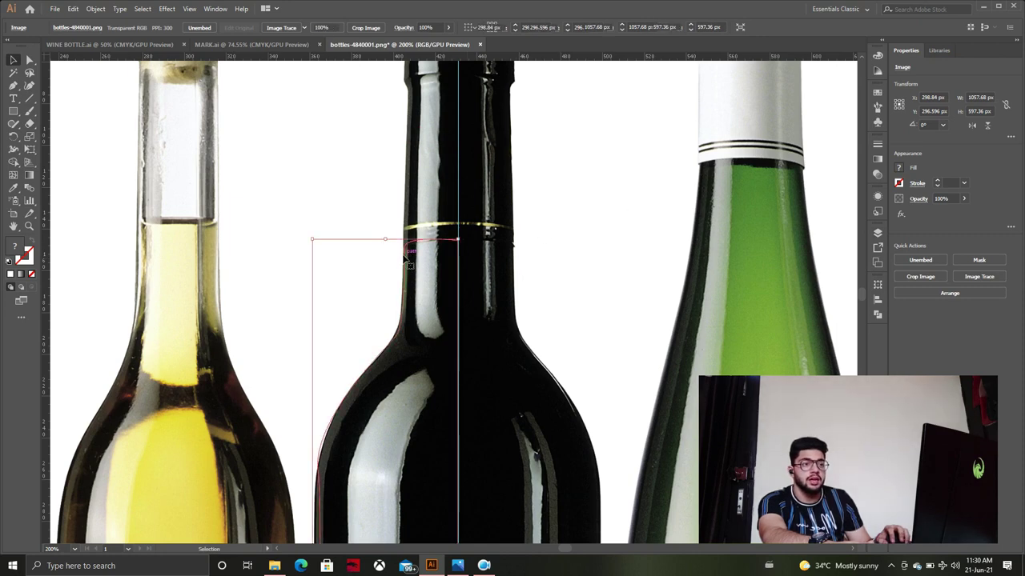
pyautogui.doubleClick(15, 246)
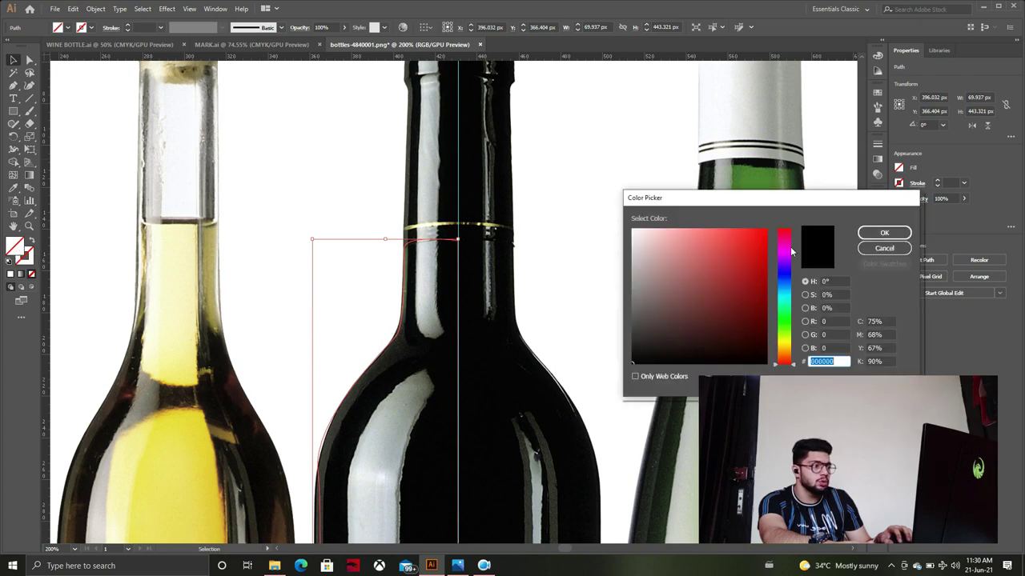
pyautogui.moveTo(759, 307); pyautogui.dragTo(773, 324)
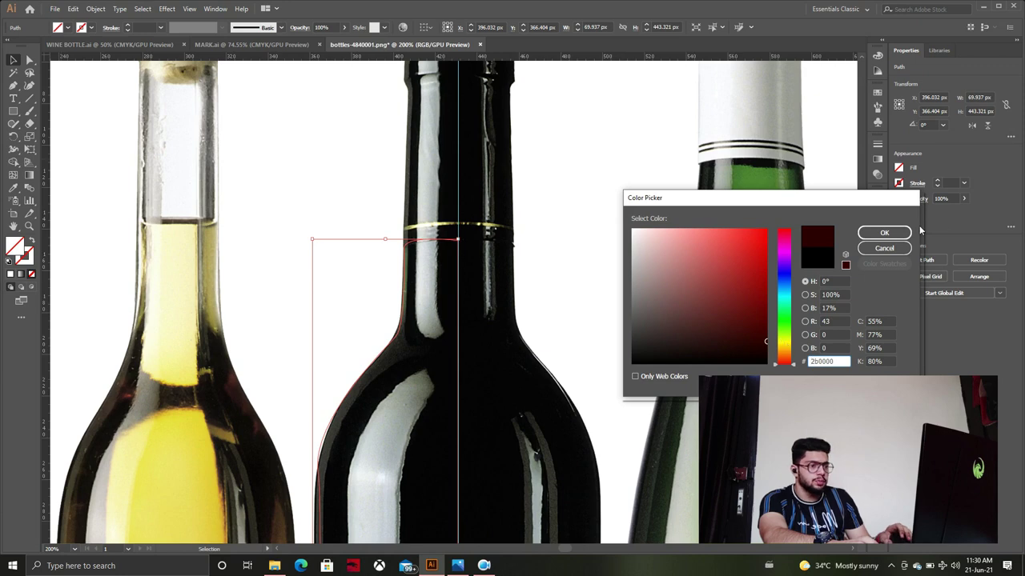
pyautogui.click(884, 232)
# Step: Fill the bottle neck path with brighter dark red #700000
pyautogui.scroll(-1, 515, 246)
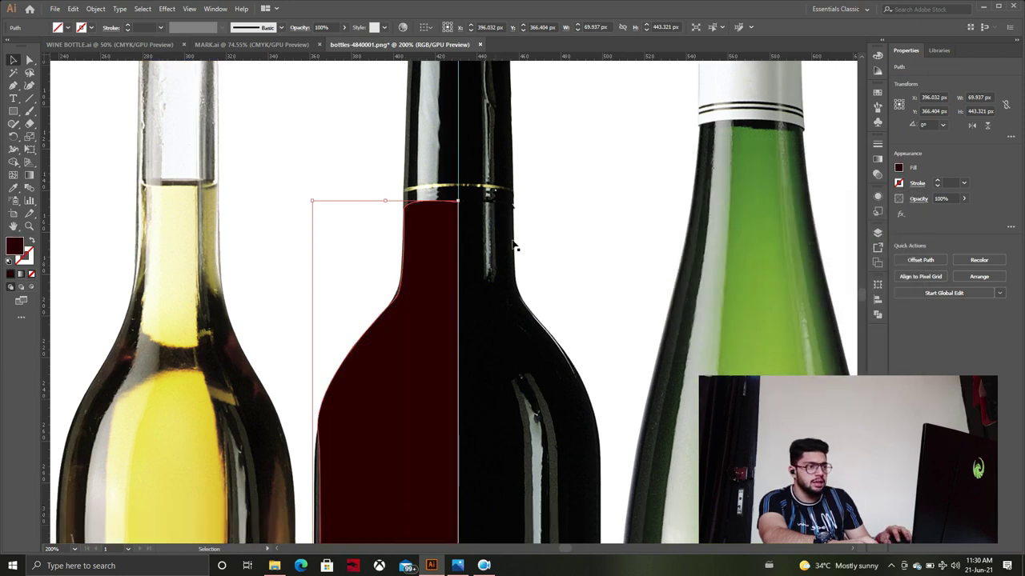
pyautogui.scroll(-3, 515, 246)
pyautogui.scroll(5, 515, 247)
pyautogui.scroll(4, 480, 224)
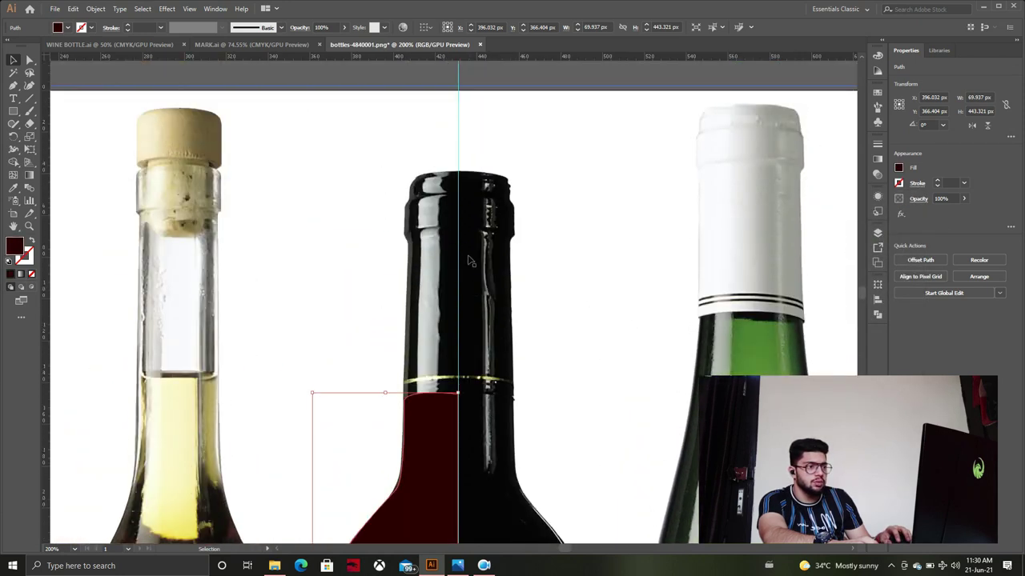
pyautogui.click(432, 175)
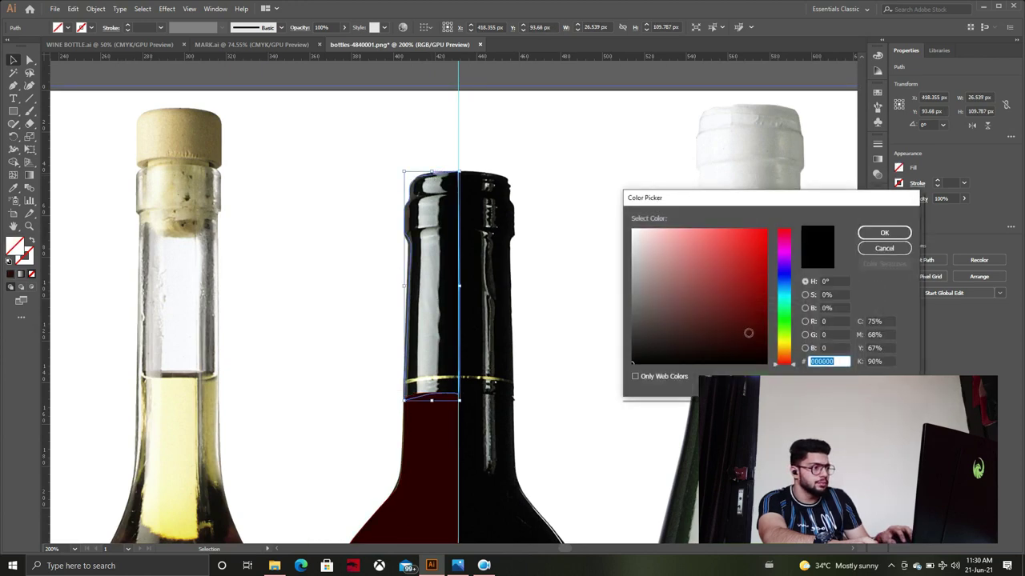
pyautogui.moveTo(748, 333); pyautogui.dragTo(778, 307)
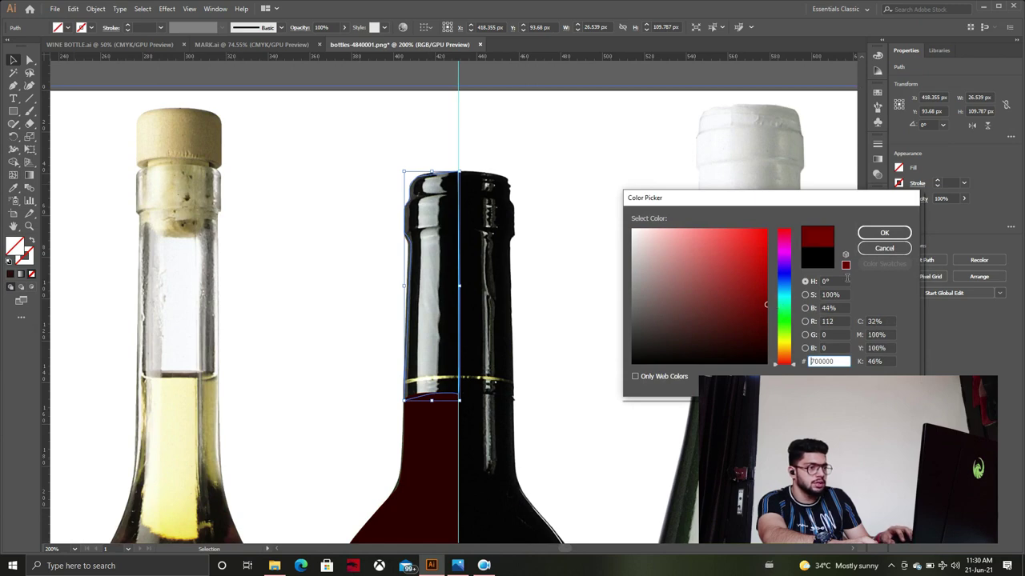
pyautogui.click(882, 233)
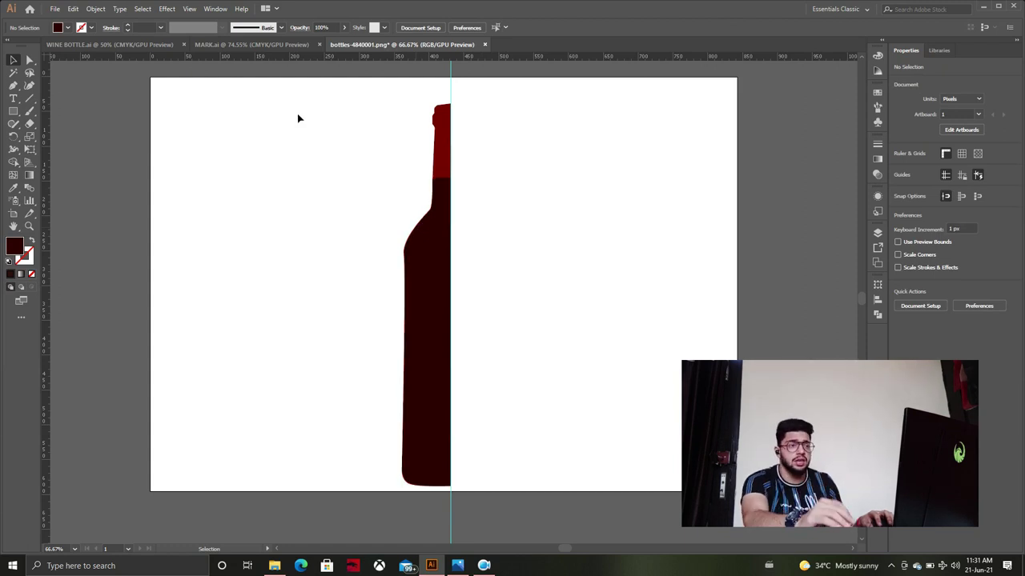
# Step: Copy all the label artwork from MARK.ai and paste it into the bottles document
pyautogui.click(248, 44)
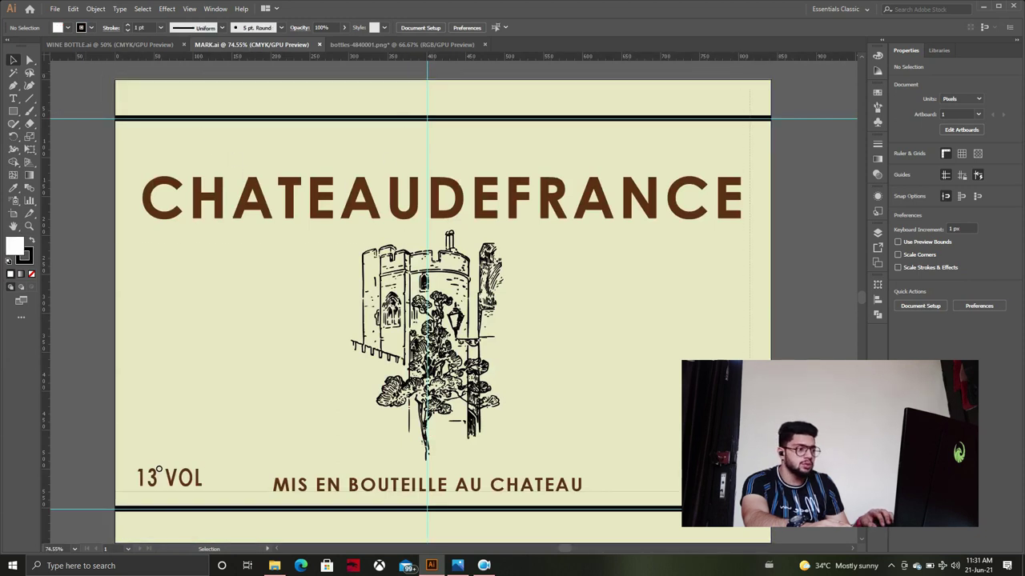
pyautogui.hotkey('ctrl', 'a')
pyautogui.scroll(-1, 775, 529)
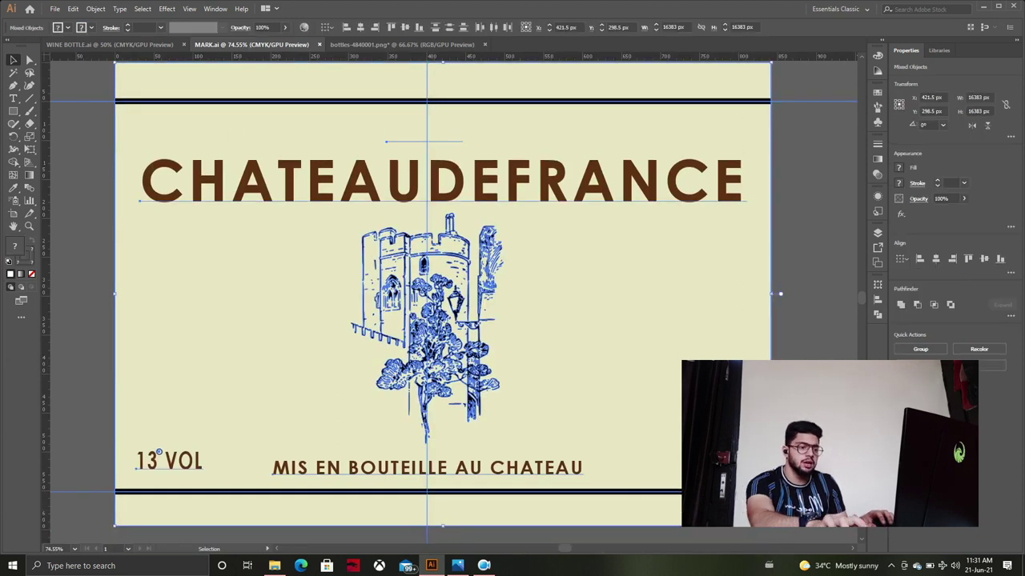
pyautogui.click(353, 45)
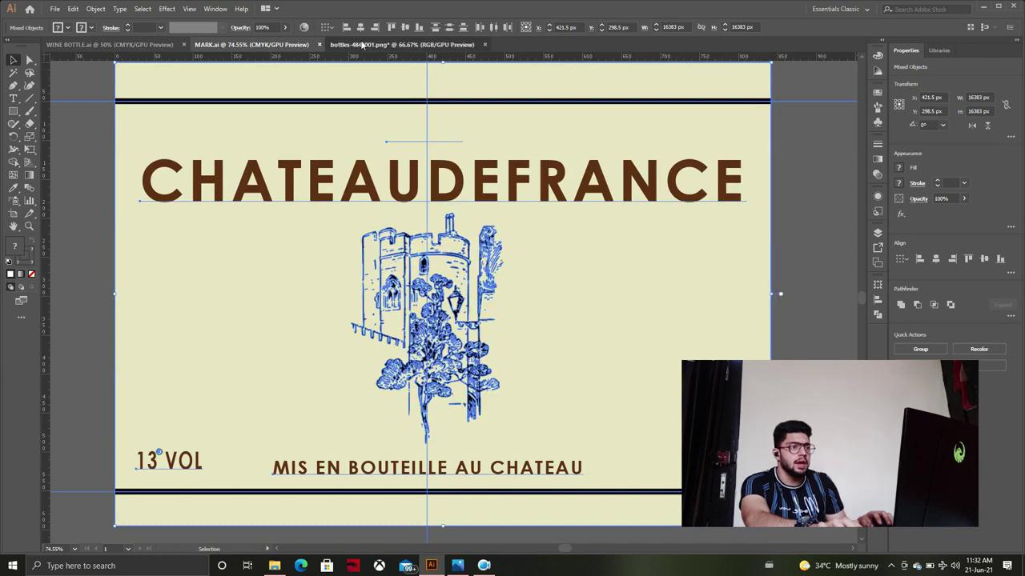
pyautogui.hotkey('ctrl', 'v')
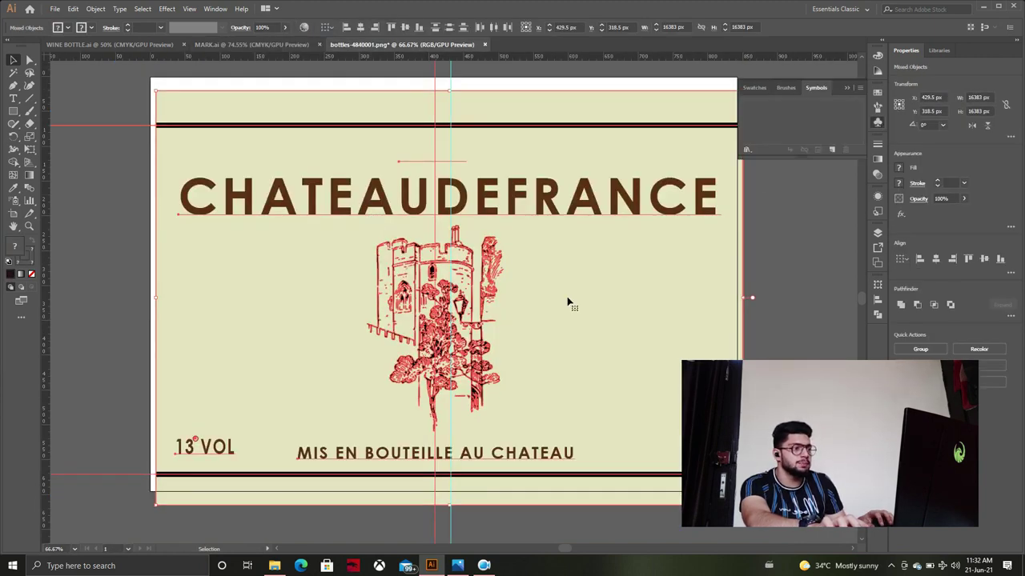
# Step: Save the pasted label as a symbol named MARK, then delete it from the artboard
pyautogui.moveTo(560, 307); pyautogui.dragTo(789, 114)
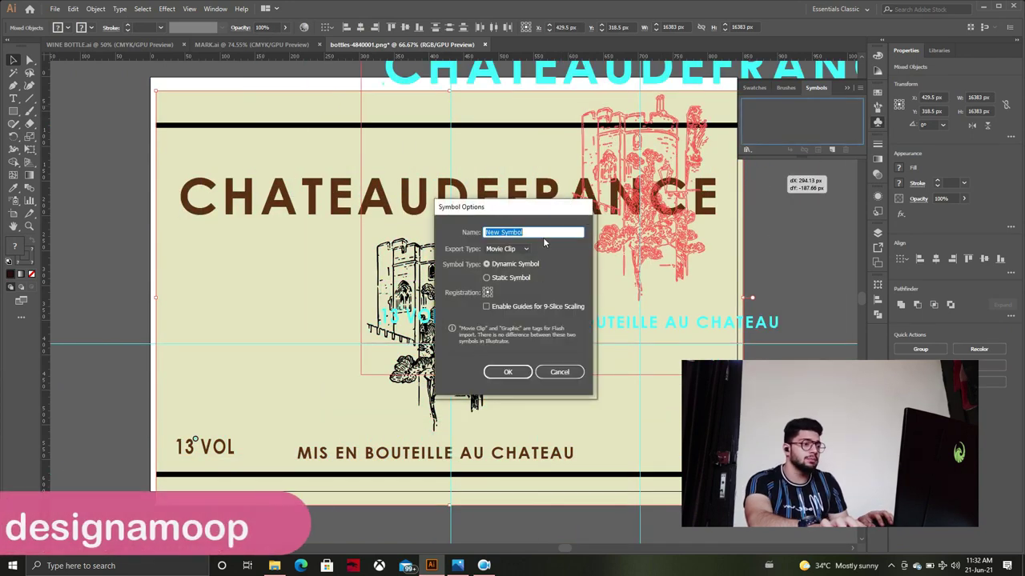
pyautogui.write('MARK')
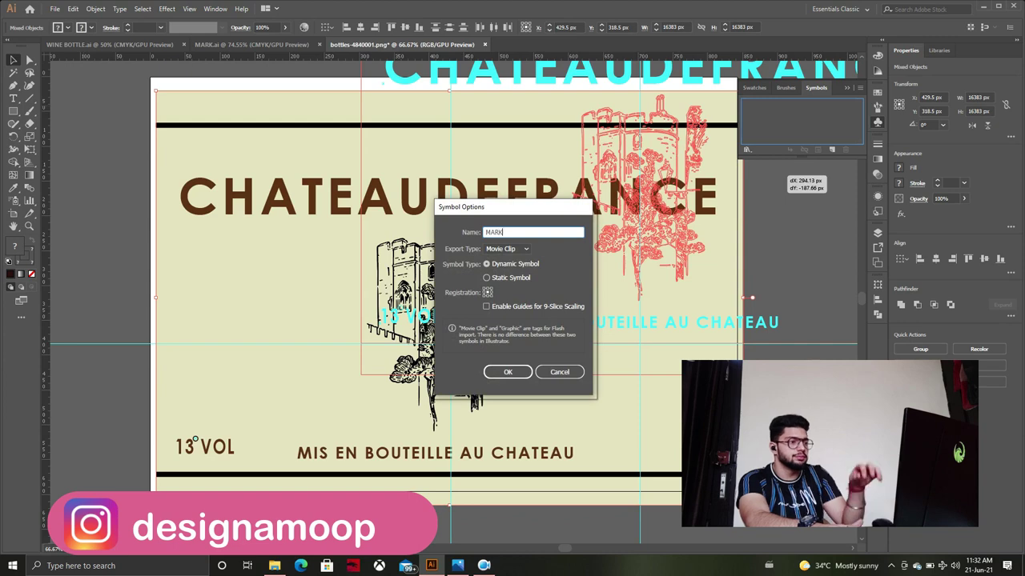
pyautogui.click(507, 371)
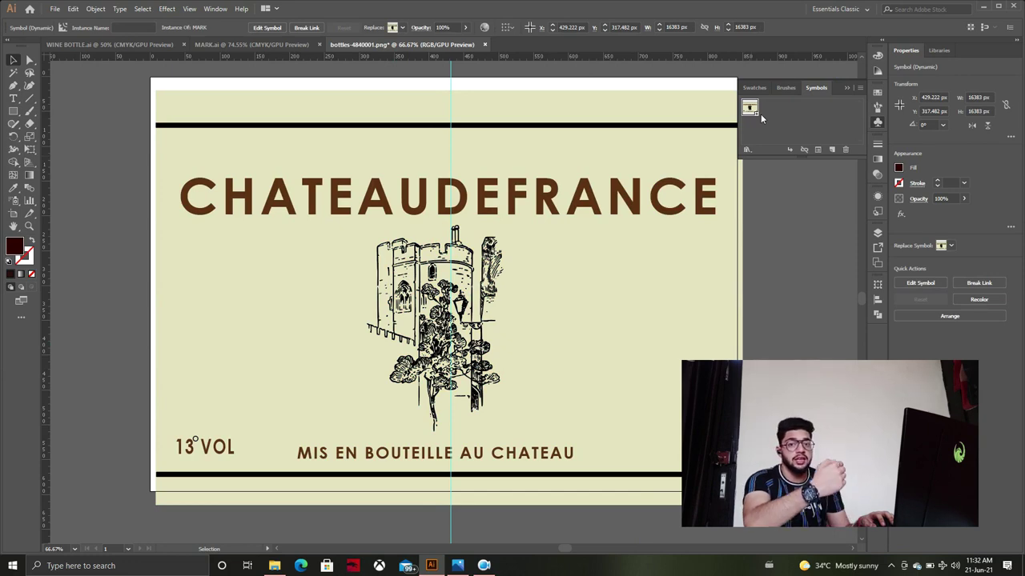
pyautogui.hotkey('ctrl', 'a')
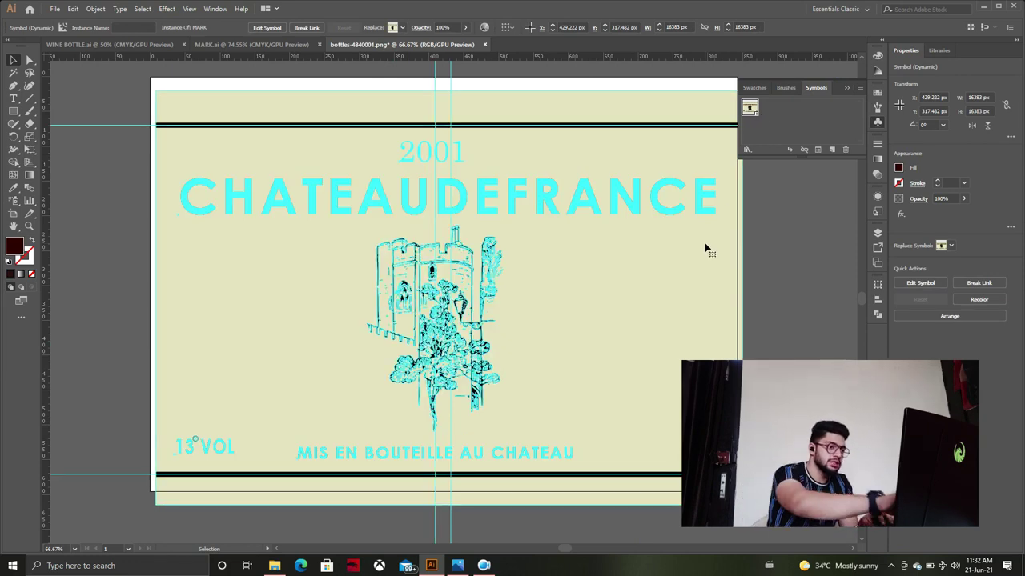
pyautogui.press('Delete')
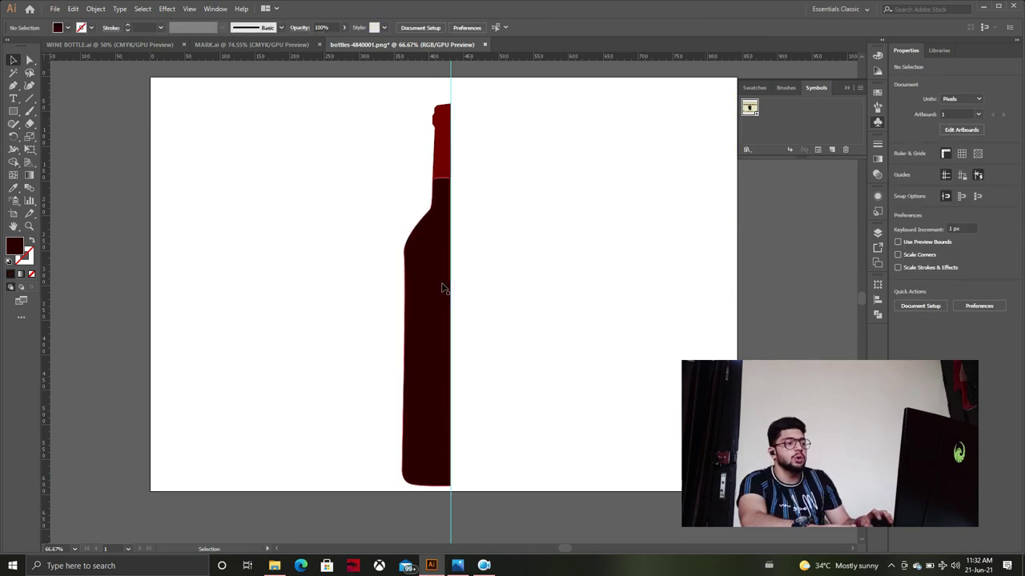
# Step: Apply Effect > 3D > Revolve to the dark red bottle body with Preview on
pyautogui.click(437, 289)
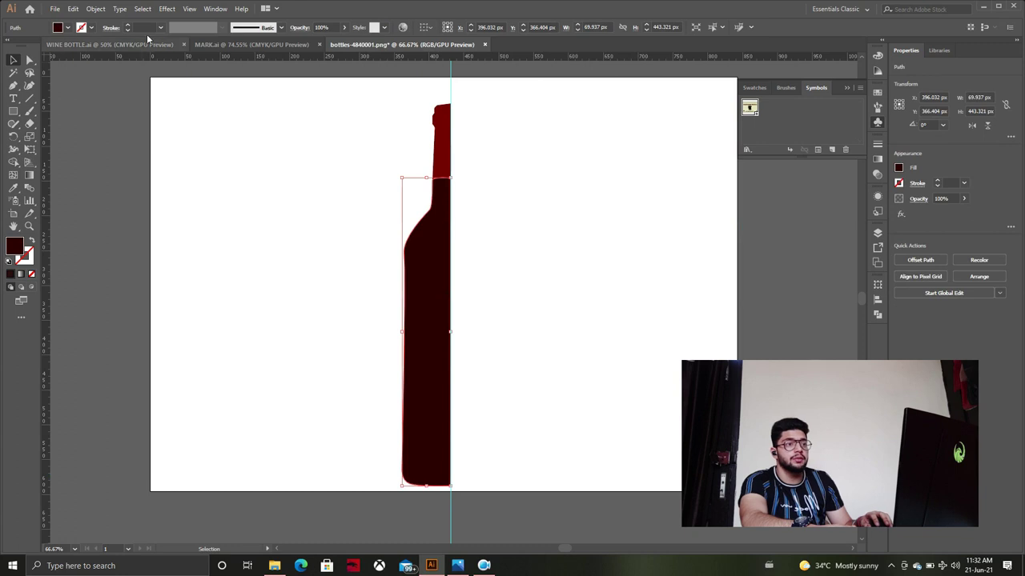
pyautogui.click(166, 10)
pyautogui.moveTo(177, 70)
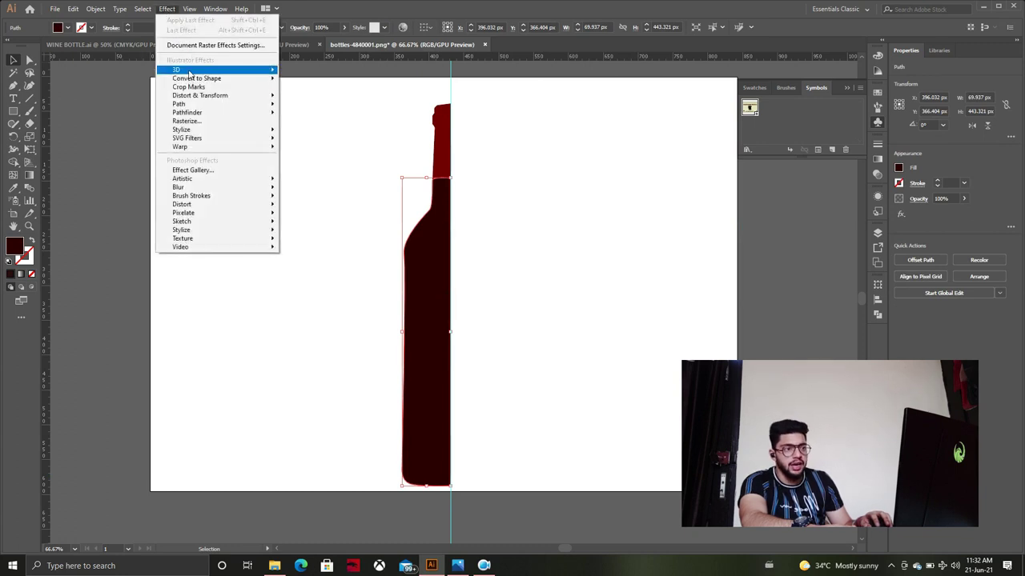
pyautogui.click(326, 83)
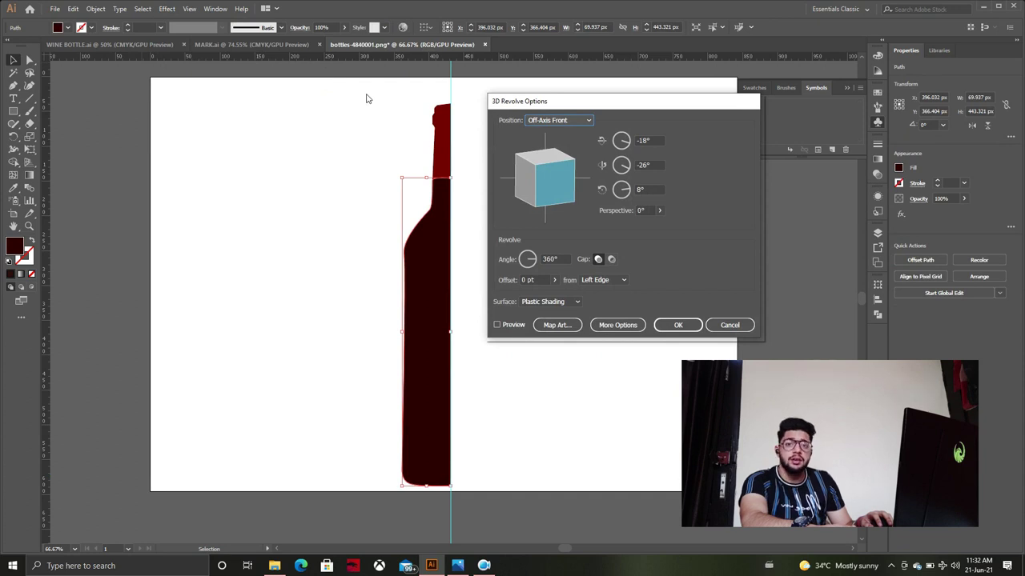
pyautogui.click(498, 325)
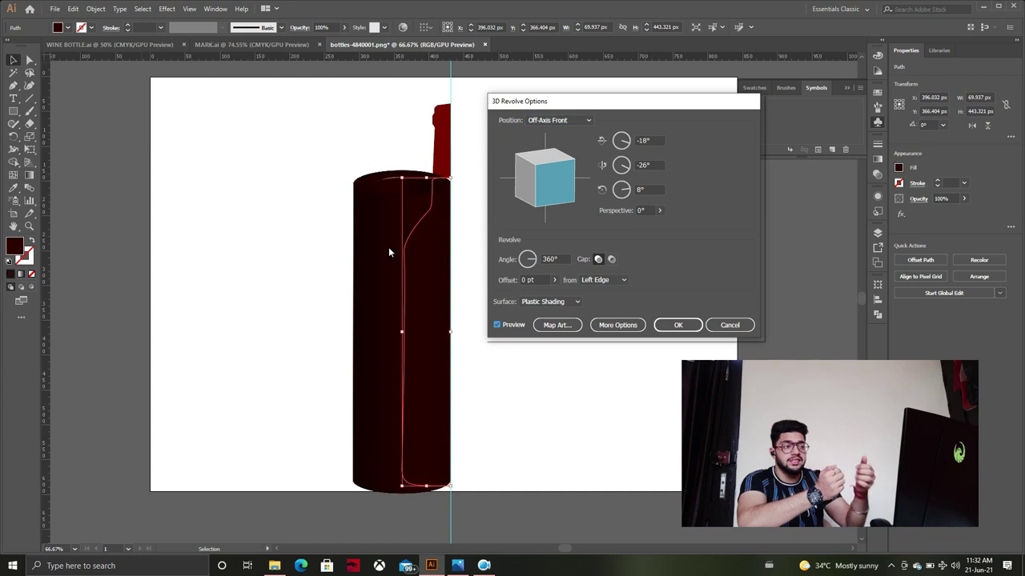
# Step: Set the revolve offset to Right Edge and expand More Options for lighting
pyautogui.click(617, 279)
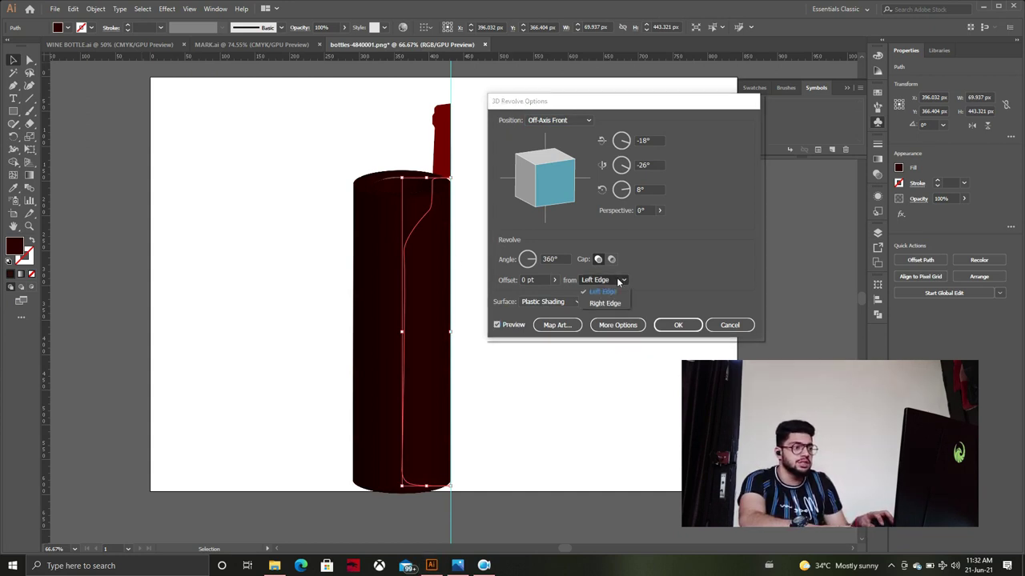
pyautogui.click(598, 303)
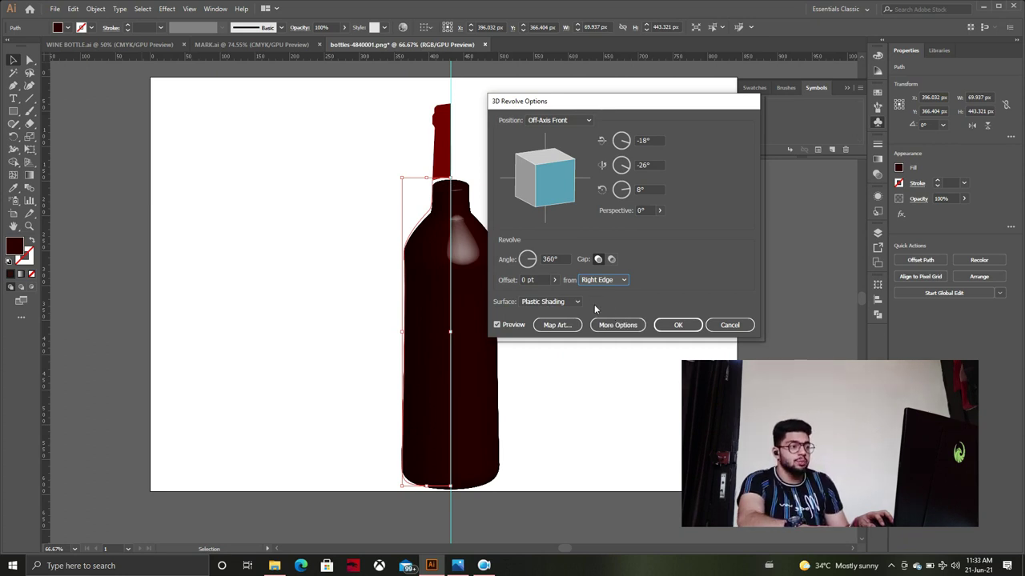
pyautogui.click(610, 324)
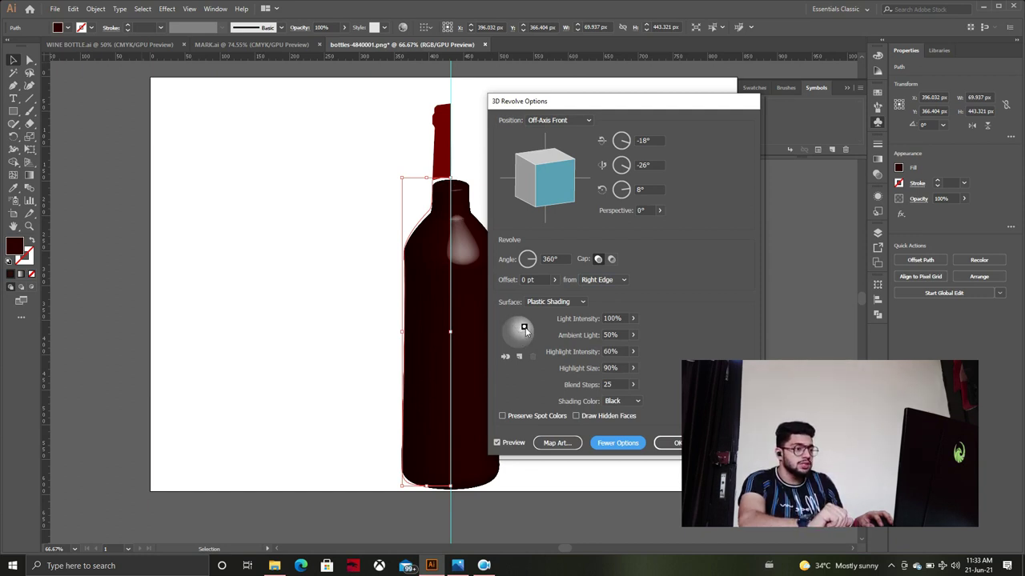
# Step: Move the light toward the shoulder and add a second light placed slightly up-left
pyautogui.moveTo(523, 328); pyautogui.dragTo(526, 336)
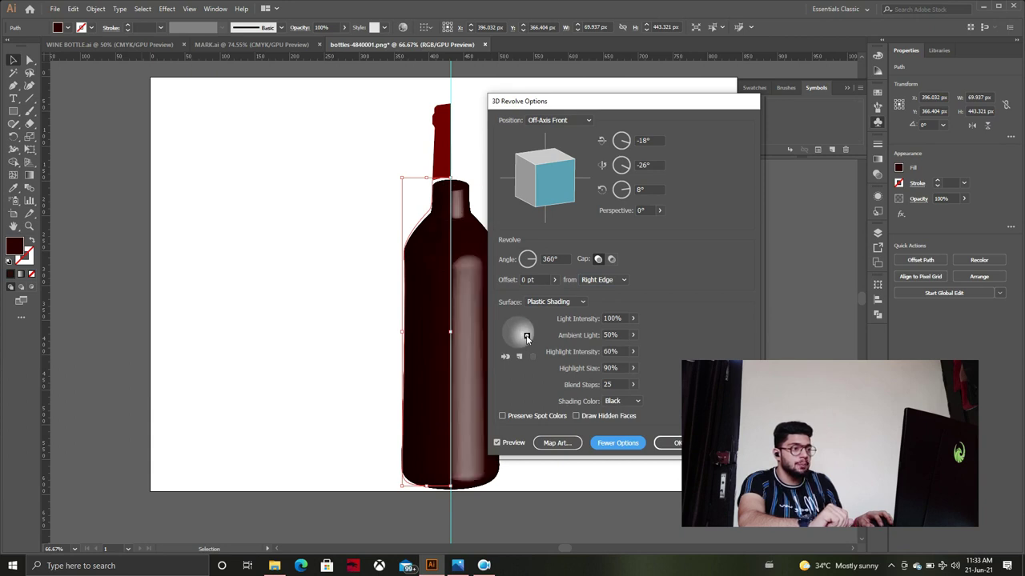
pyautogui.moveTo(526, 334); pyautogui.dragTo(521, 325)
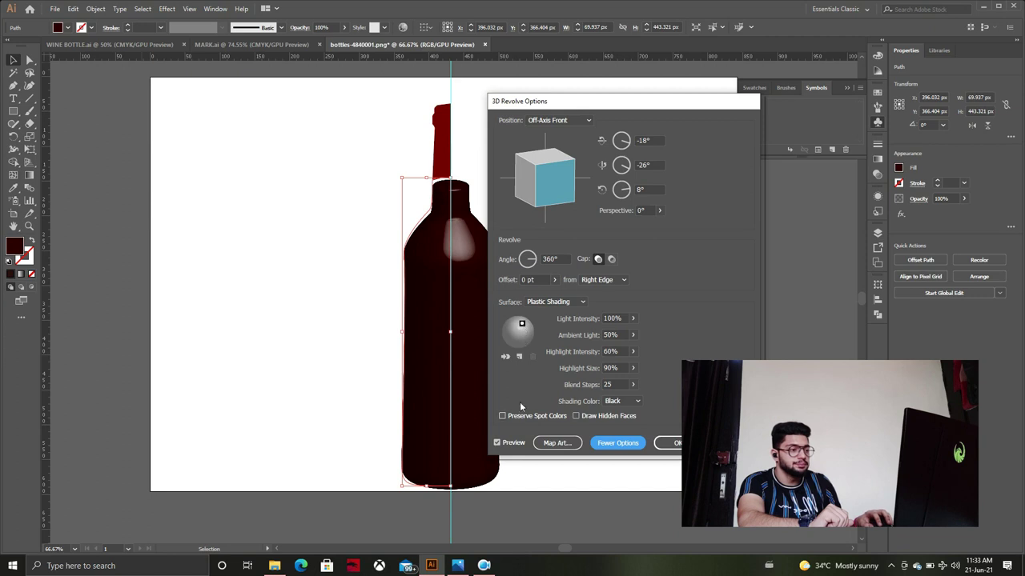
pyautogui.click(519, 357)
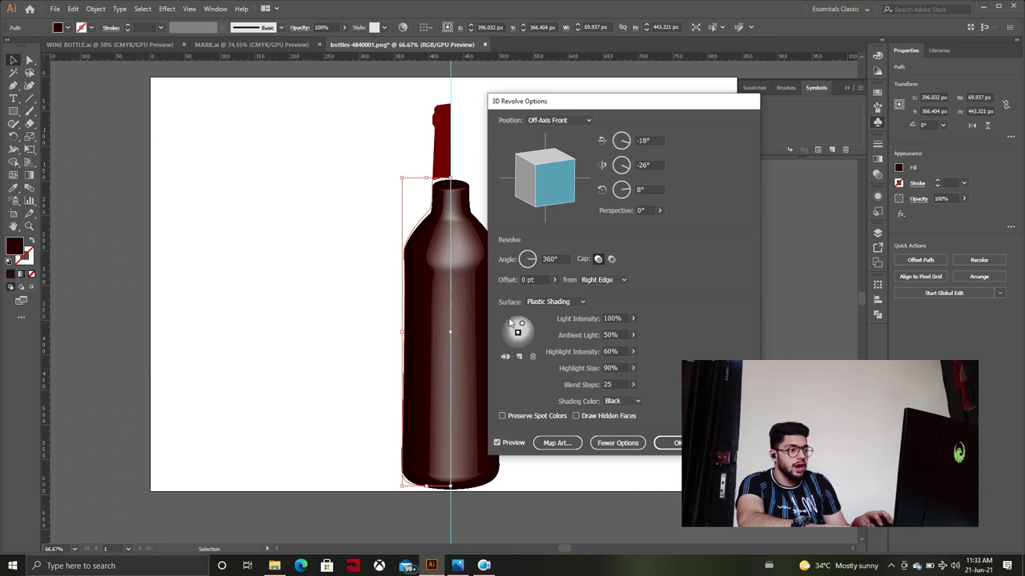
pyautogui.moveTo(518, 337); pyautogui.dragTo(513, 335)
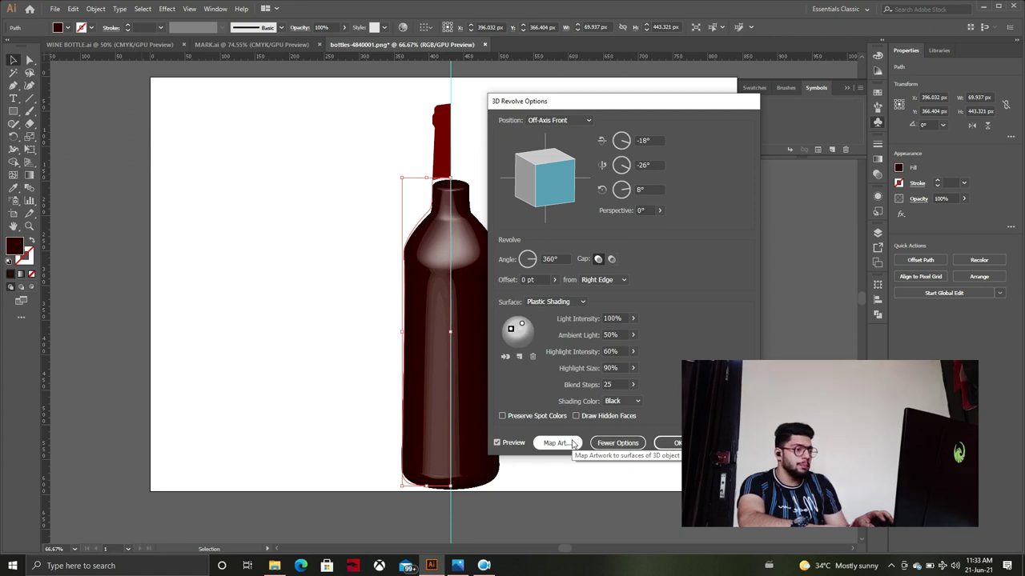
# Step: In Map Art, select surface 3 of 4 and assign the MARK symbol
pyautogui.click(571, 442)
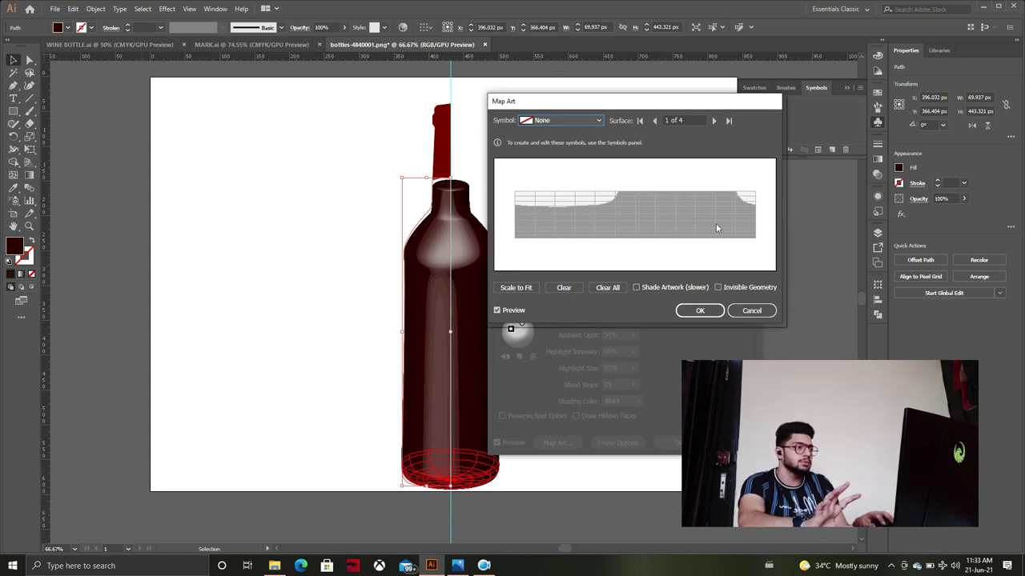
pyautogui.click(712, 121)
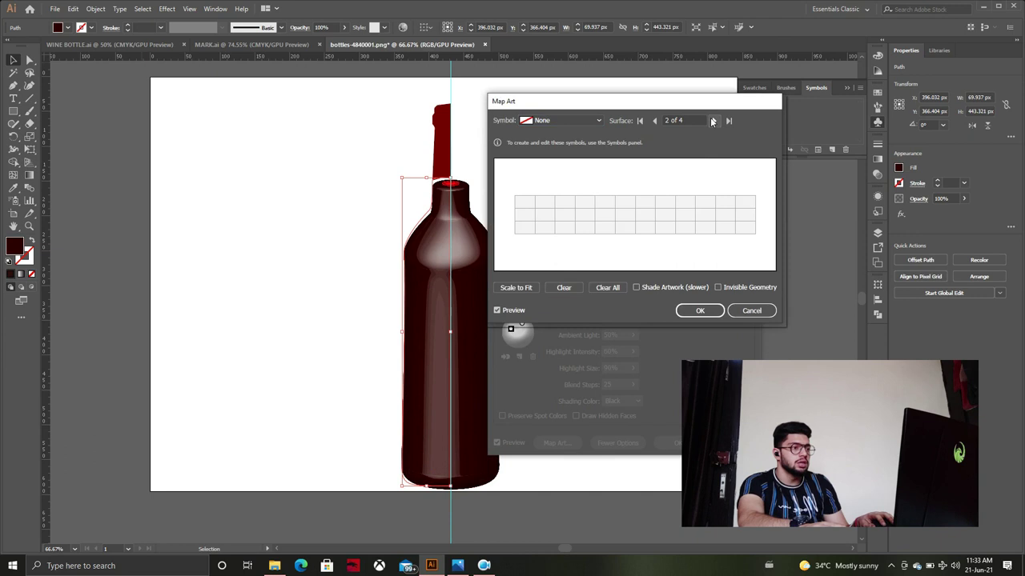
pyautogui.click(712, 121)
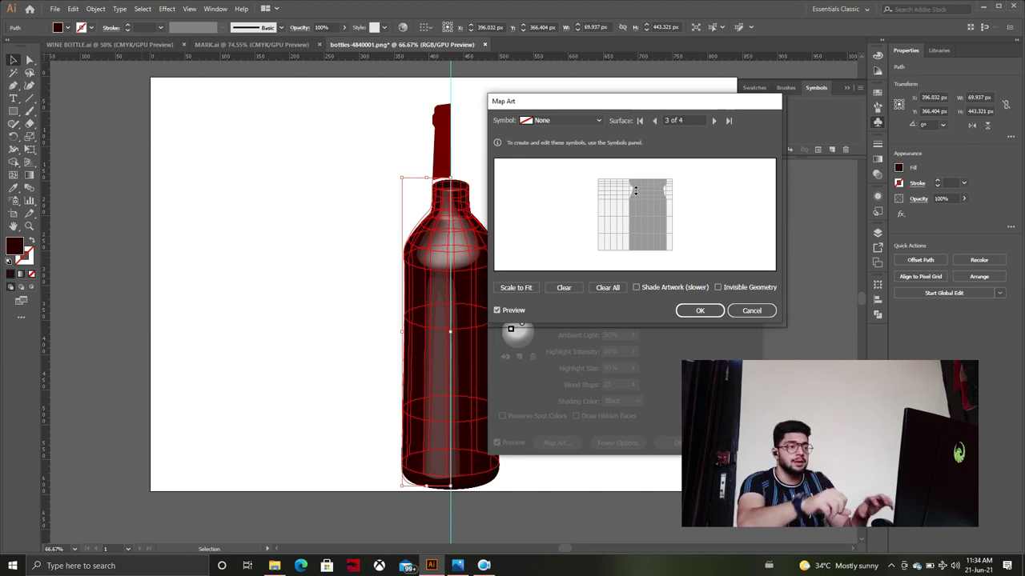
pyautogui.click(578, 123)
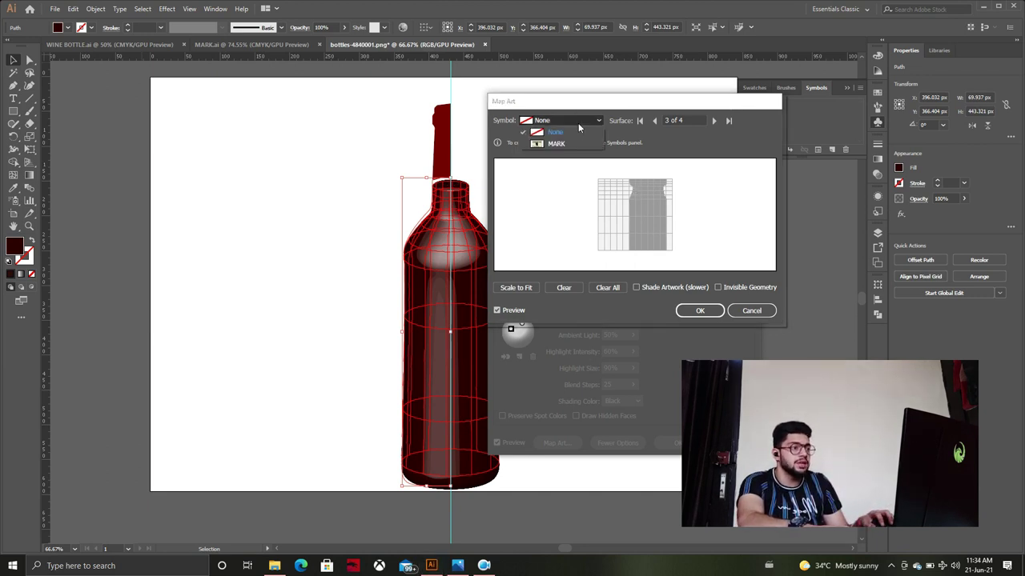
pyautogui.click(572, 138)
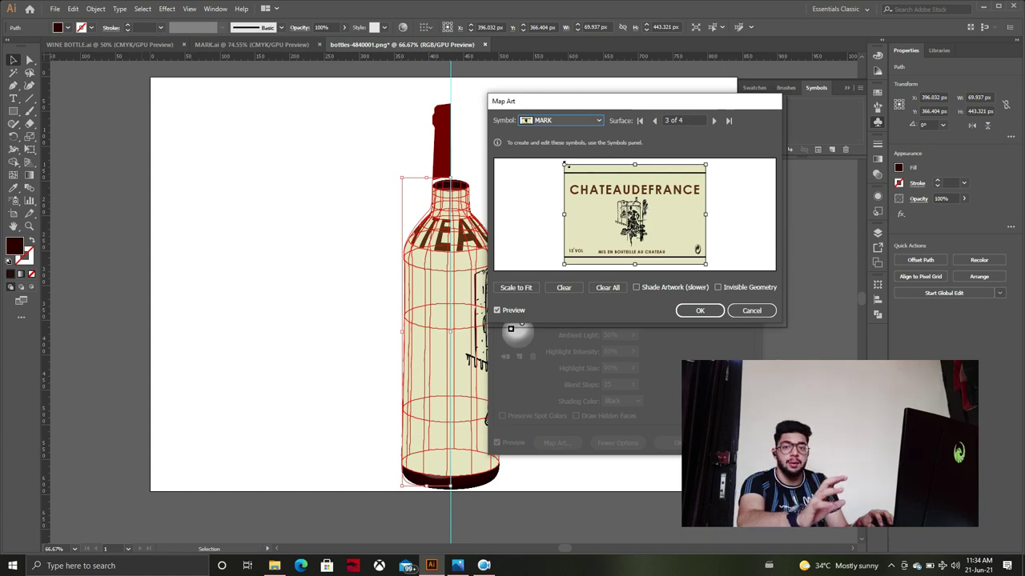
# Step: Shrink and reposition the MARK label as a band on the body, then confirm
pyautogui.moveTo(564, 164); pyautogui.dragTo(595, 185)
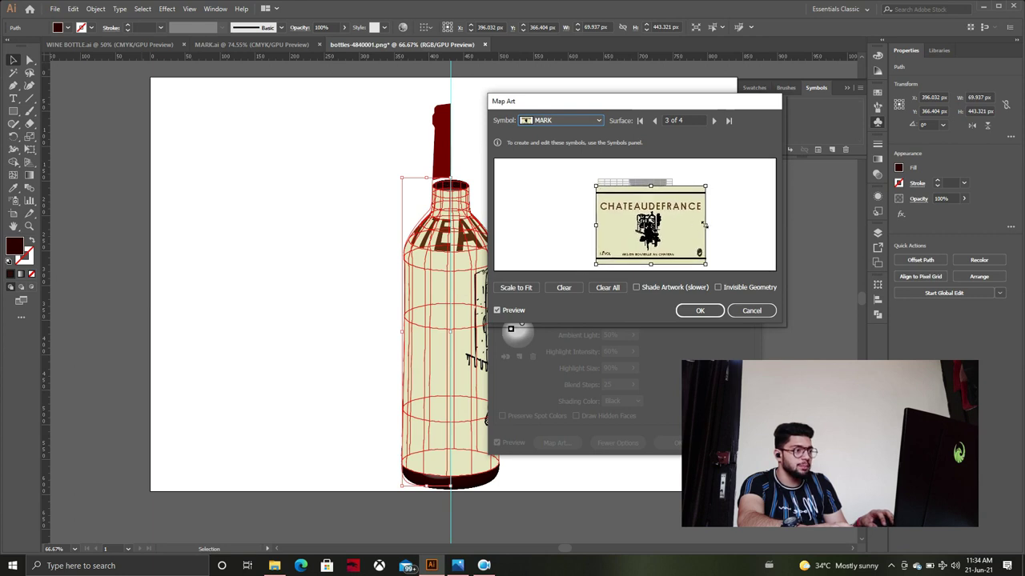
pyautogui.moveTo(704, 226); pyautogui.dragTo(635, 226)
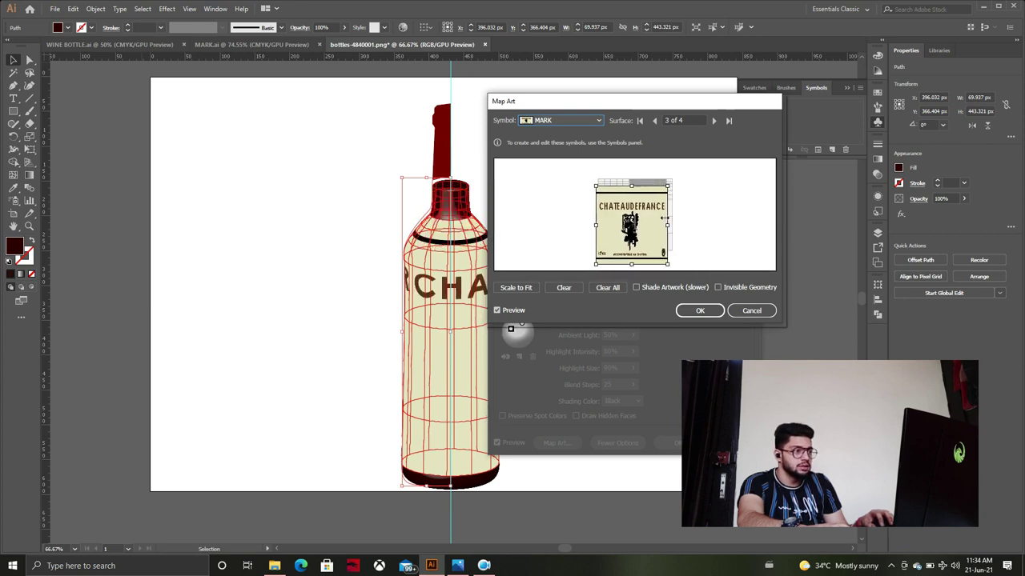
pyautogui.moveTo(617, 265)
pyautogui.mouseDown()
pyautogui.moveTo(617, 226)
pyautogui.moveTo(627, 223)
pyautogui.mouseUp()
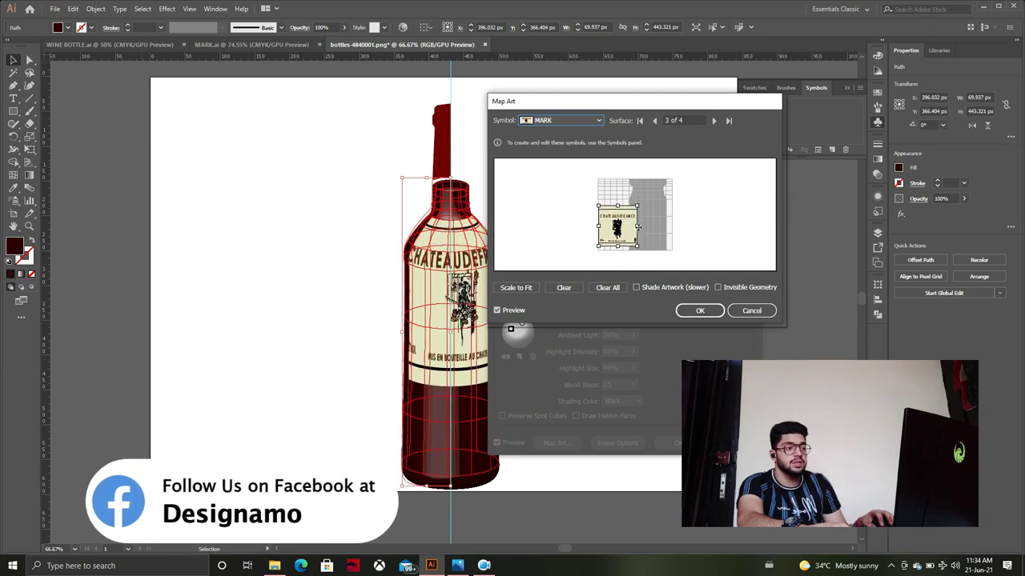
pyautogui.moveTo(681, 103); pyautogui.dragTo(807, 83)
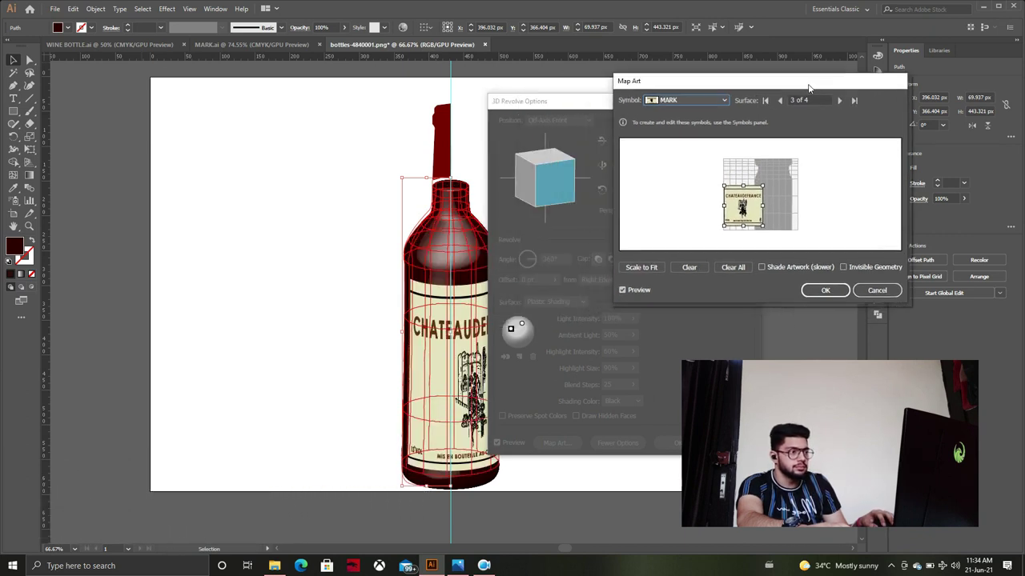
pyautogui.moveTo(725, 206); pyautogui.dragTo(759, 206)
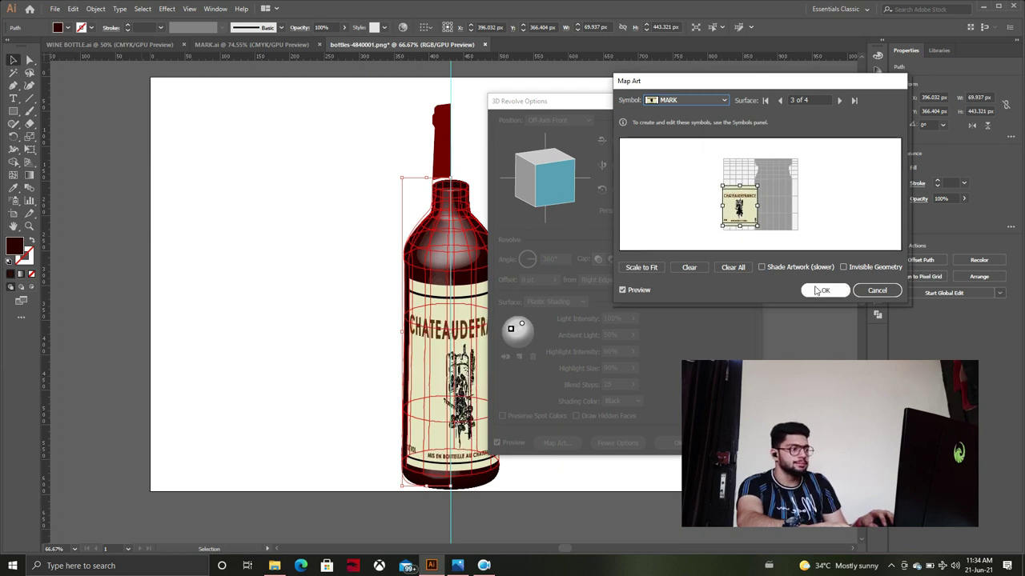
pyautogui.click(820, 290)
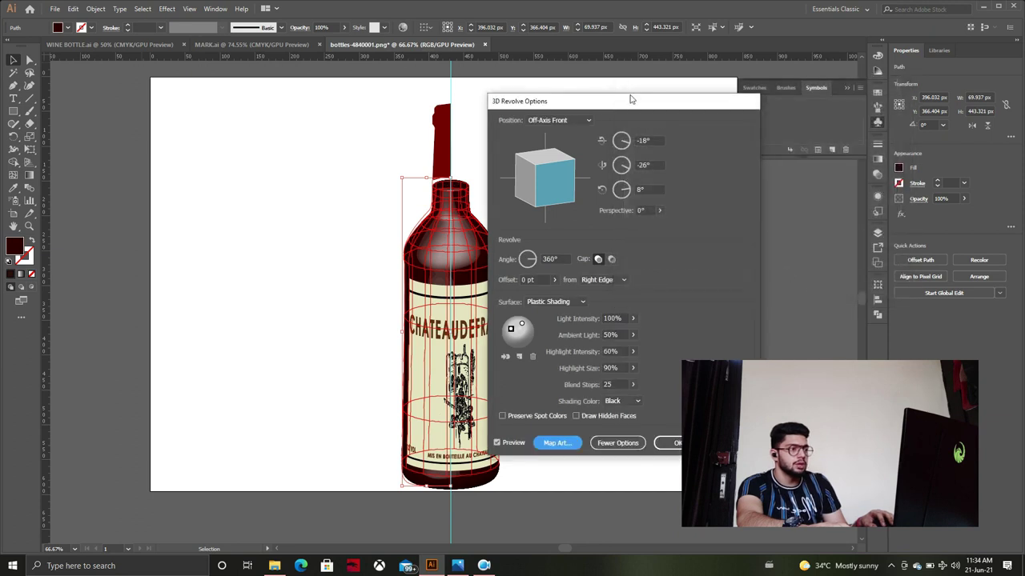
# Step: Apply the mapped 3D revolve so the bottle body shows the CHATEAUDEFRANCE label, then select the red neck
pyautogui.moveTo(630, 99); pyautogui.dragTo(806, 115)
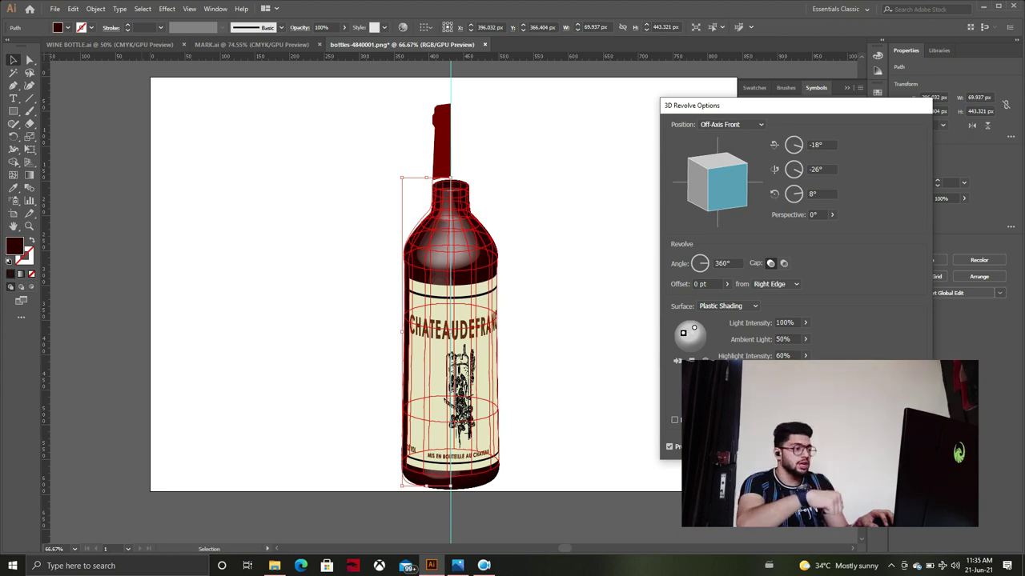
pyautogui.press('Return')
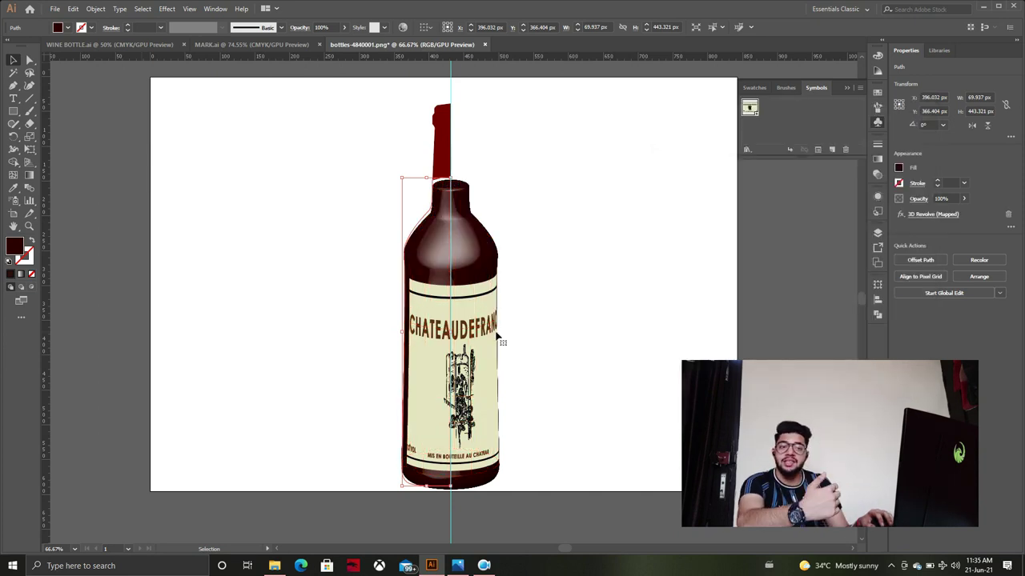
pyautogui.click(439, 155)
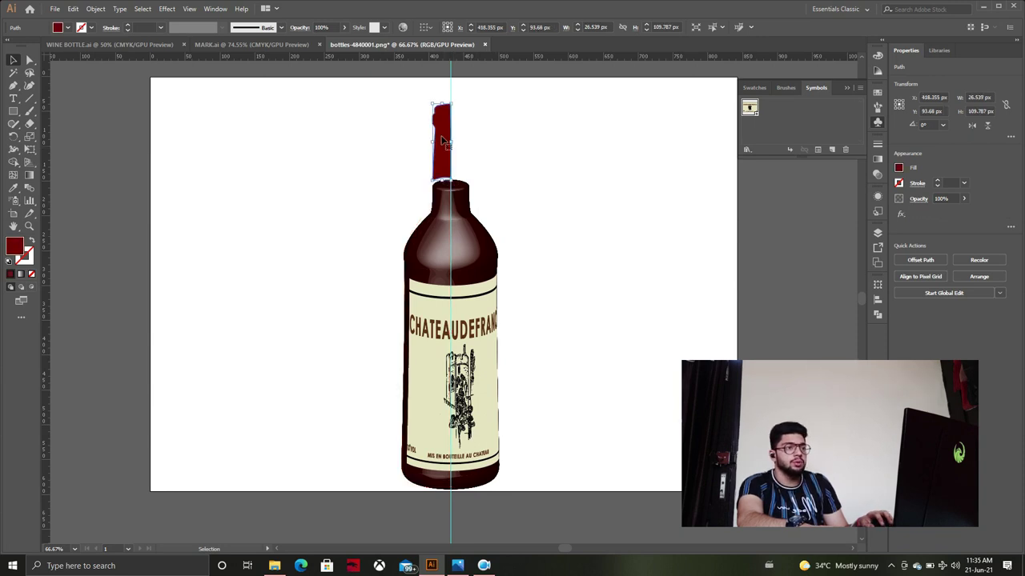
# Step: Reapply the 3D revolve to the red neck and nudge it down two steps onto the body
pyautogui.click(167, 8)
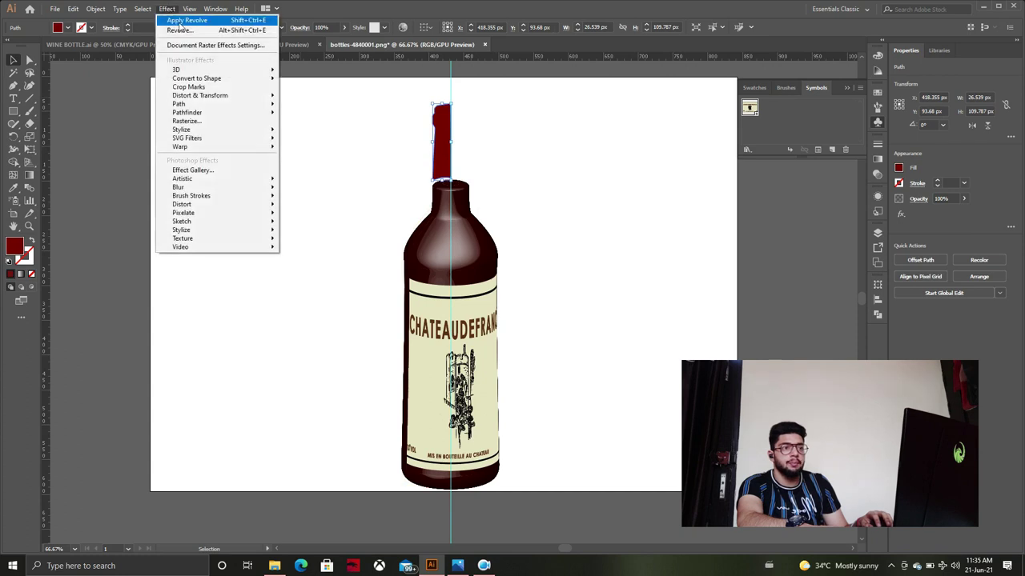
pyautogui.click(178, 18)
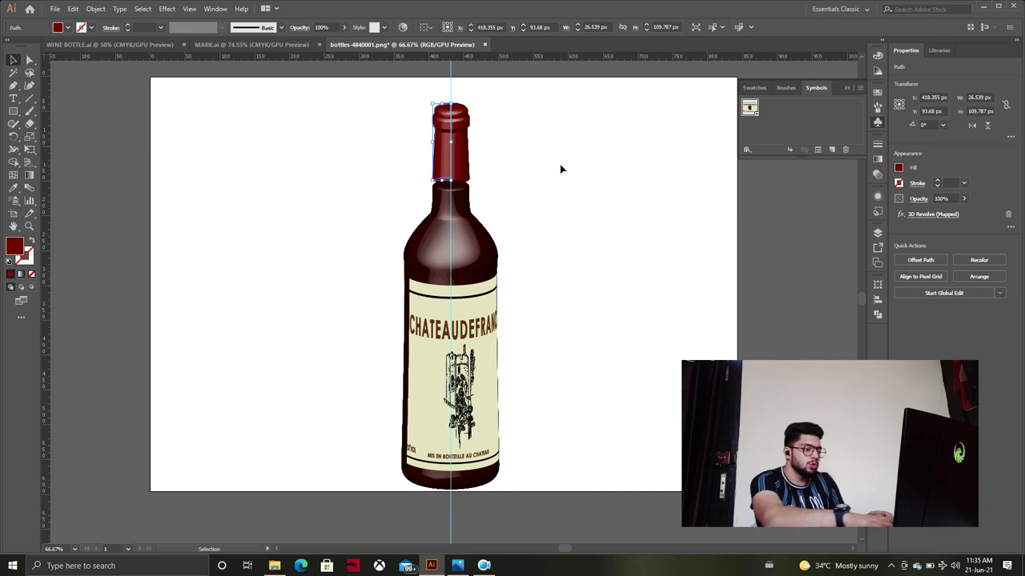
pyautogui.press('Down')
pyautogui.press('Down')
pyautogui.press('Down')
pyautogui.press('Down')
pyautogui.press('Down')
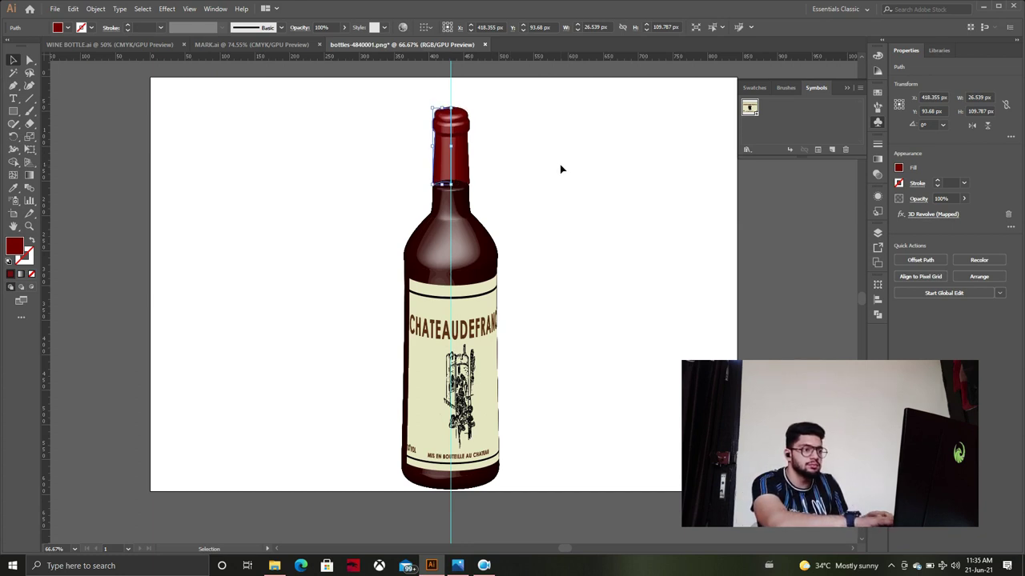
pyautogui.press('Down')
pyautogui.press('Down')
pyautogui.press('Down')
pyautogui.press('Down')
pyautogui.press('Down')
pyautogui.press('Down')
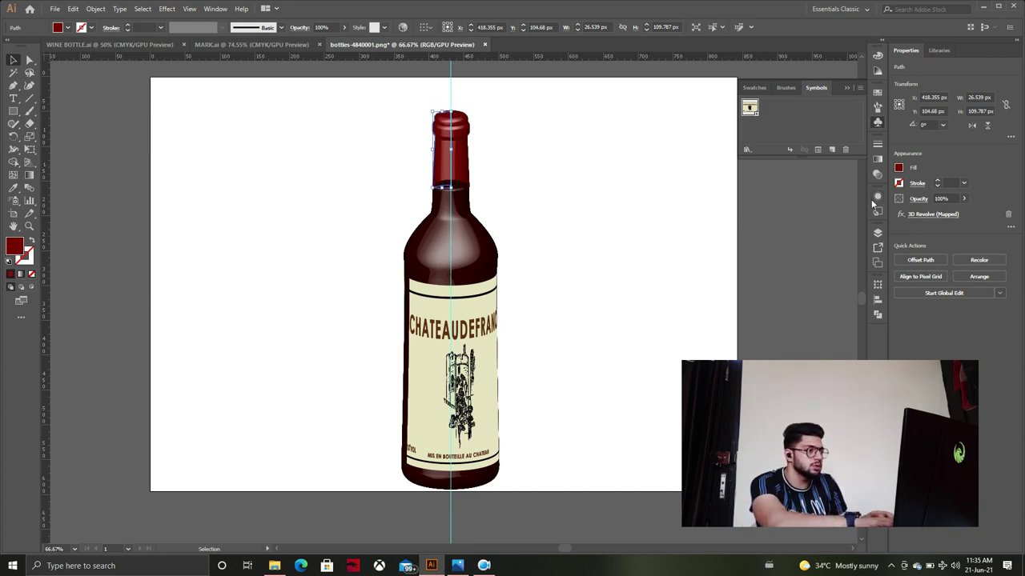
# Step: Nest Layer 2 inside Layer 1, add Layer 3, and switch to WINE BOTTLE.ai
pyautogui.click(877, 232)
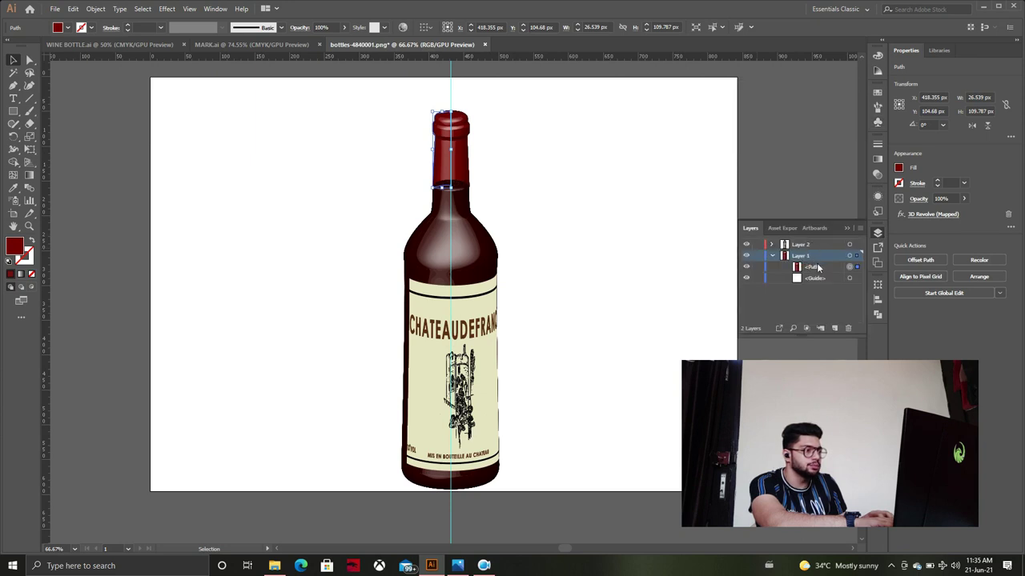
pyautogui.moveTo(804, 245); pyautogui.dragTo(815, 249)
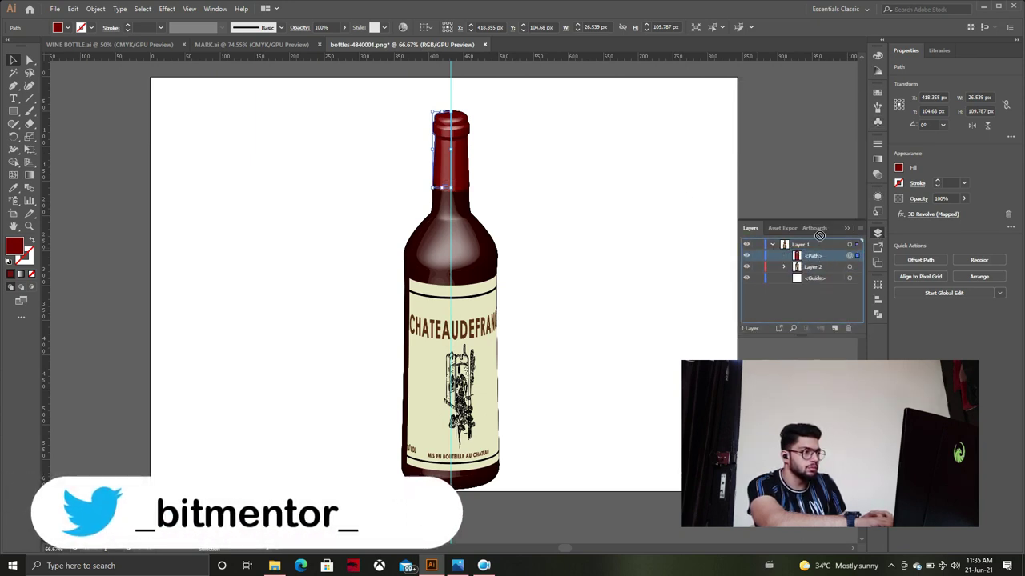
pyautogui.click(834, 328)
pyautogui.click(525, 244)
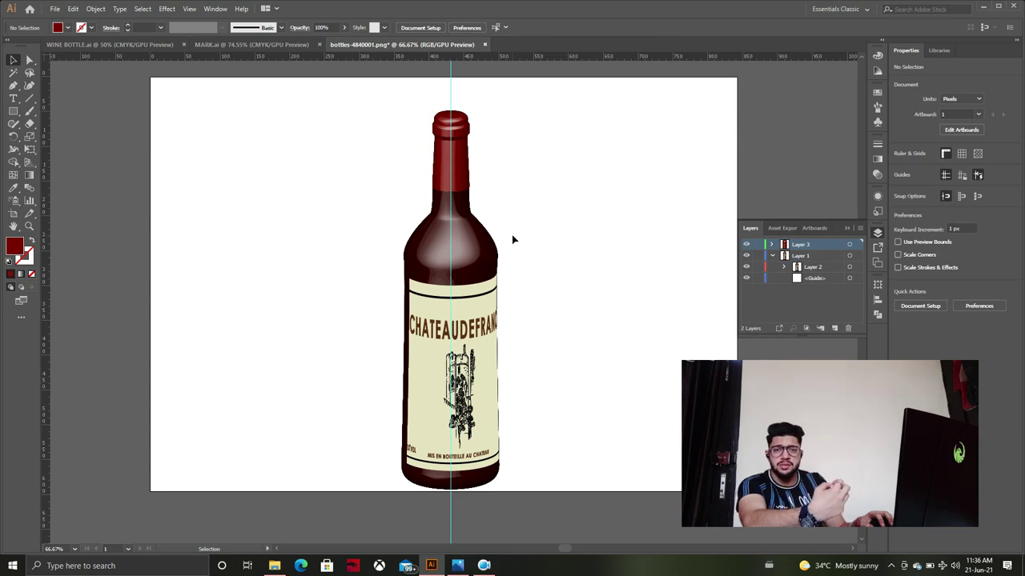
pyautogui.click(845, 229)
pyautogui.click(110, 44)
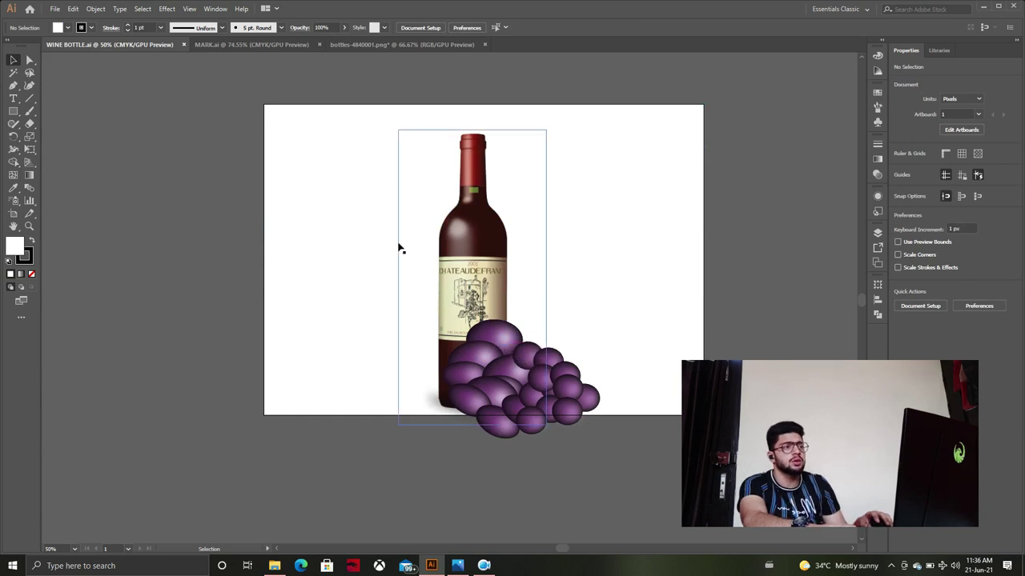
# Step: In the bottles-4840001.png document, draw an ellipse to the right of the bottle
pyautogui.click(373, 45)
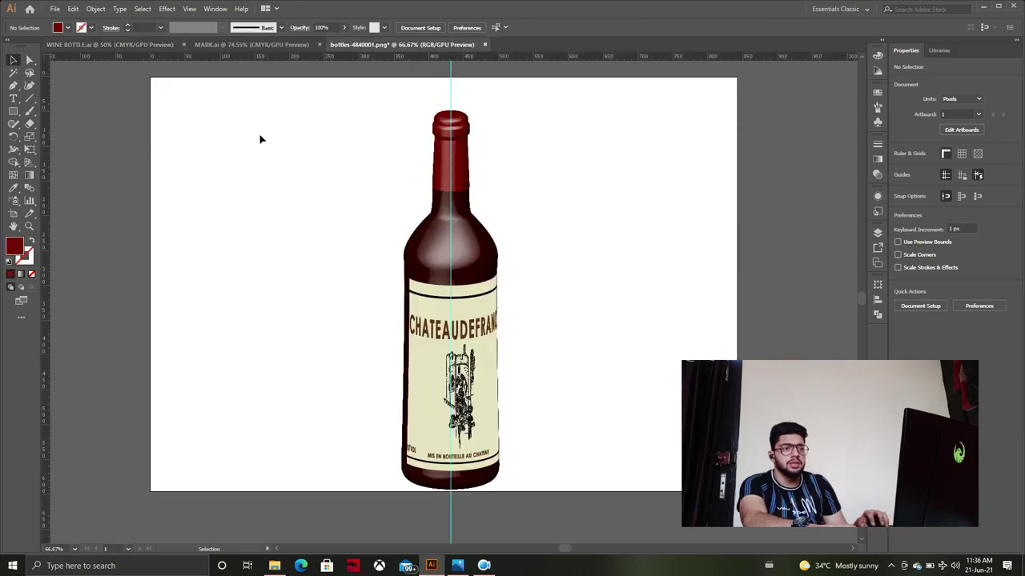
pyautogui.click(12, 110)
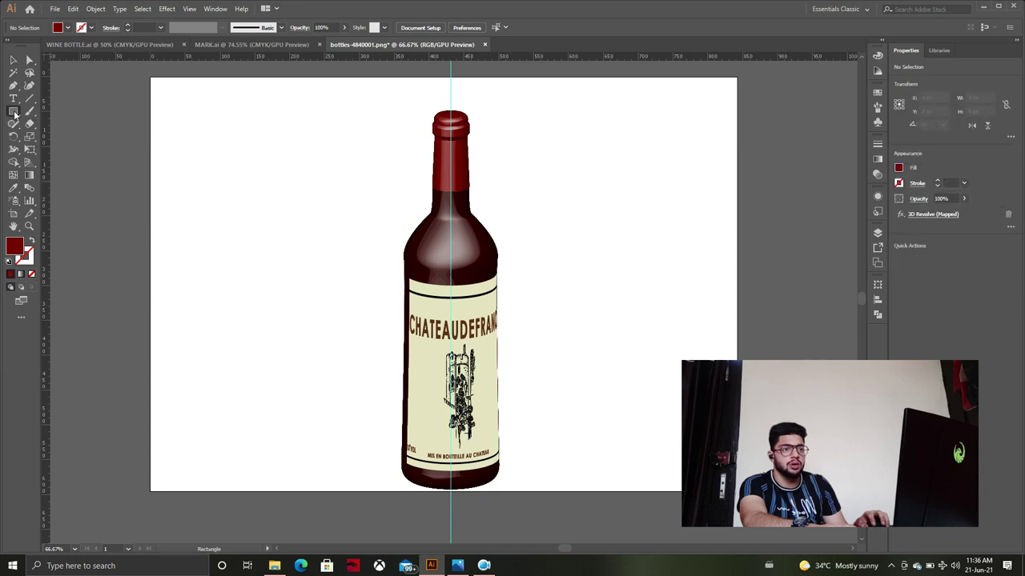
pyautogui.moveTo(14, 115); pyautogui.dragTo(56, 135)
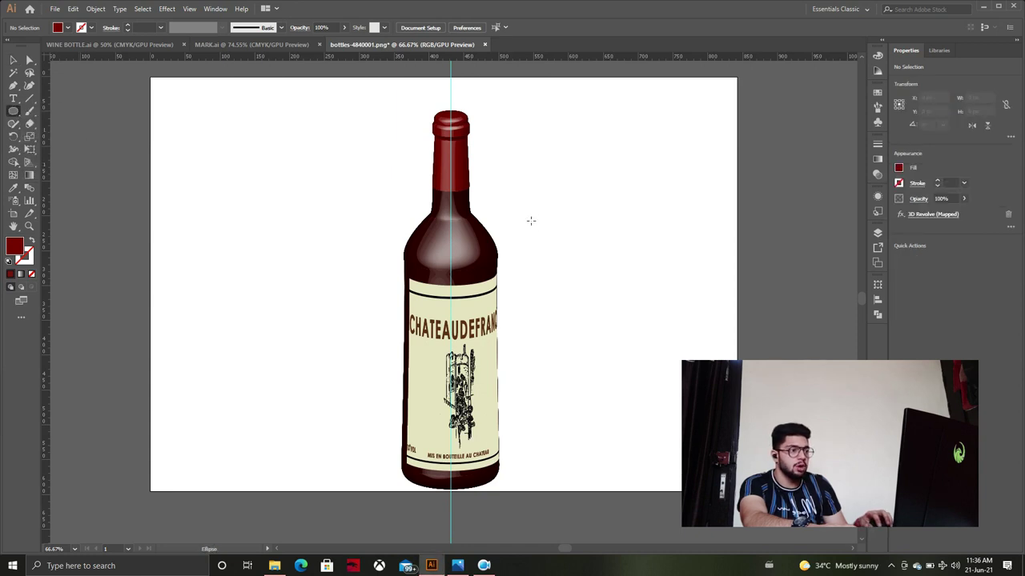
pyautogui.moveTo(531, 221); pyautogui.dragTo(599, 263)
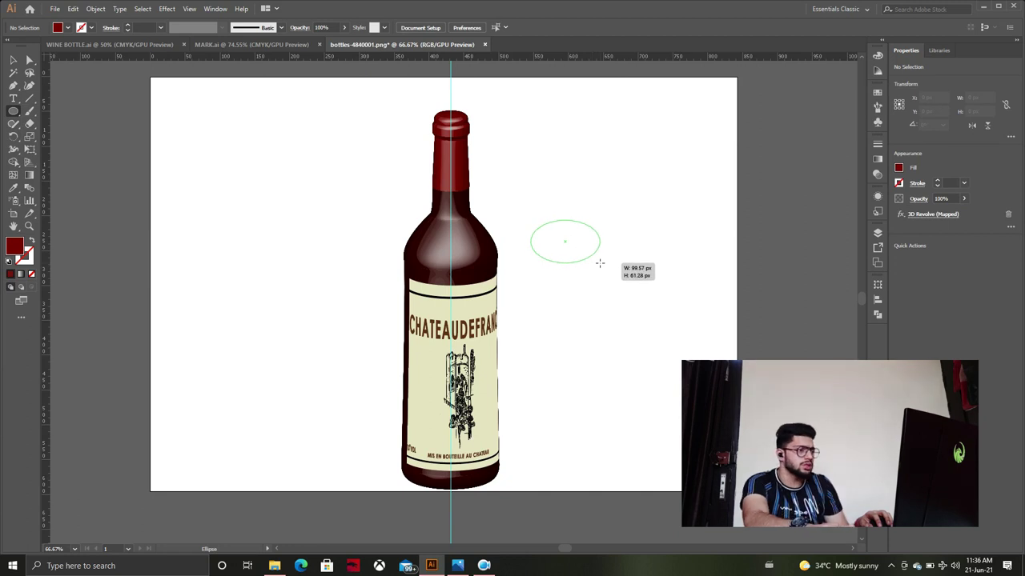
pyautogui.moveTo(599, 263); pyautogui.dragTo(595, 267)
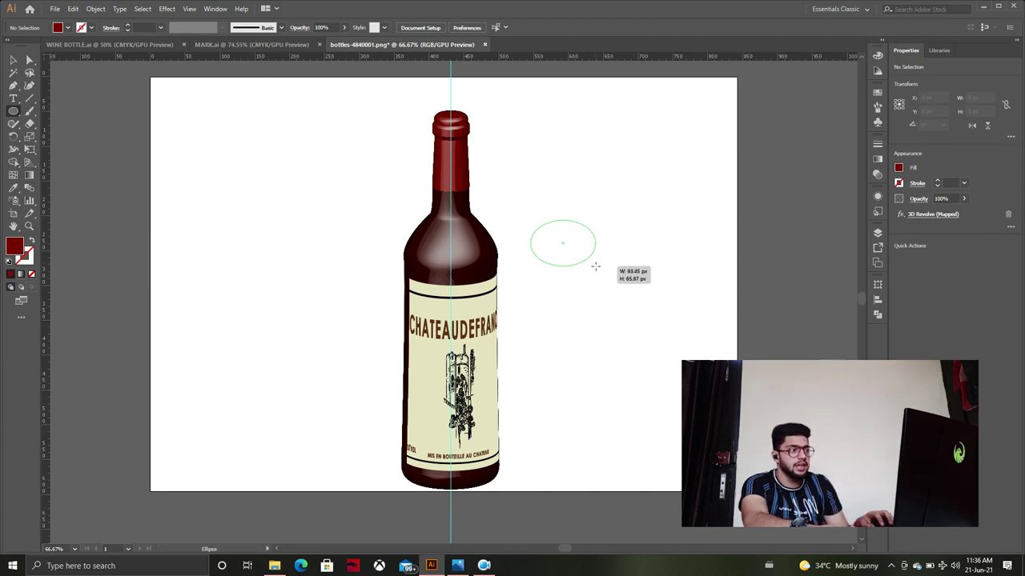
pyautogui.moveTo(595, 266); pyautogui.dragTo(595, 267)
# Step: Create Layer 4 and move the ellipse into it
pyautogui.click(877, 233)
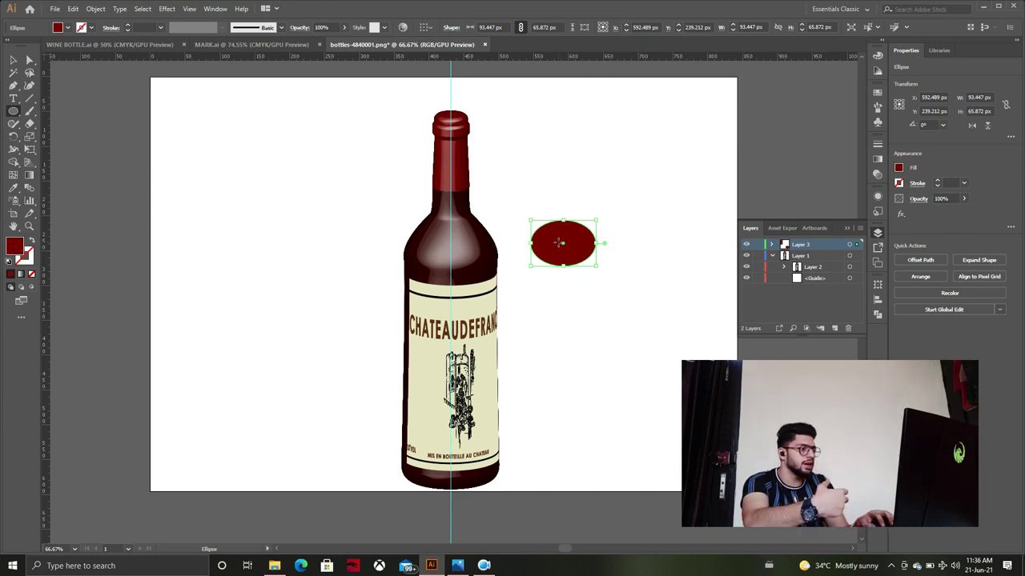
pyautogui.click(834, 328)
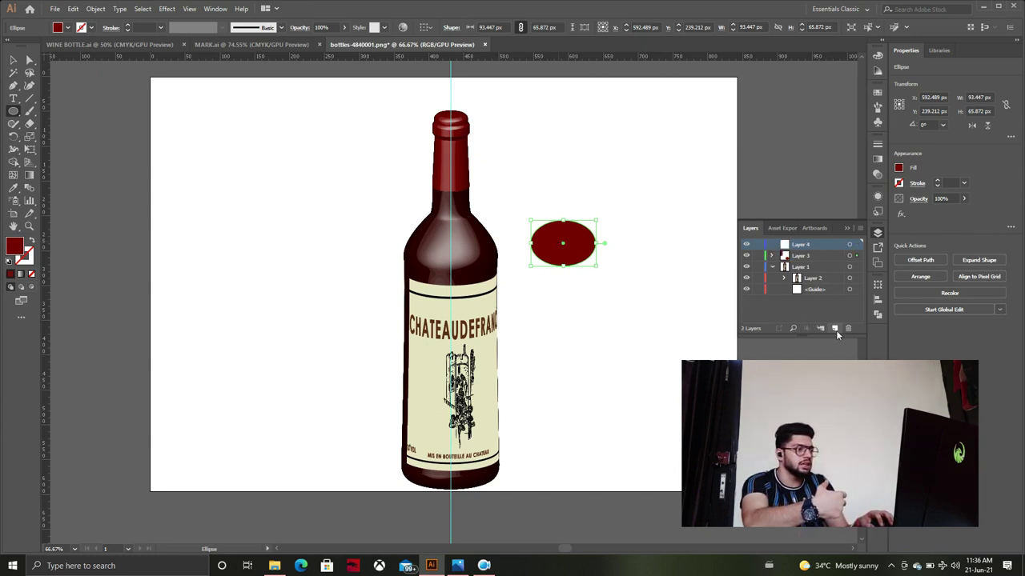
pyautogui.click(781, 256)
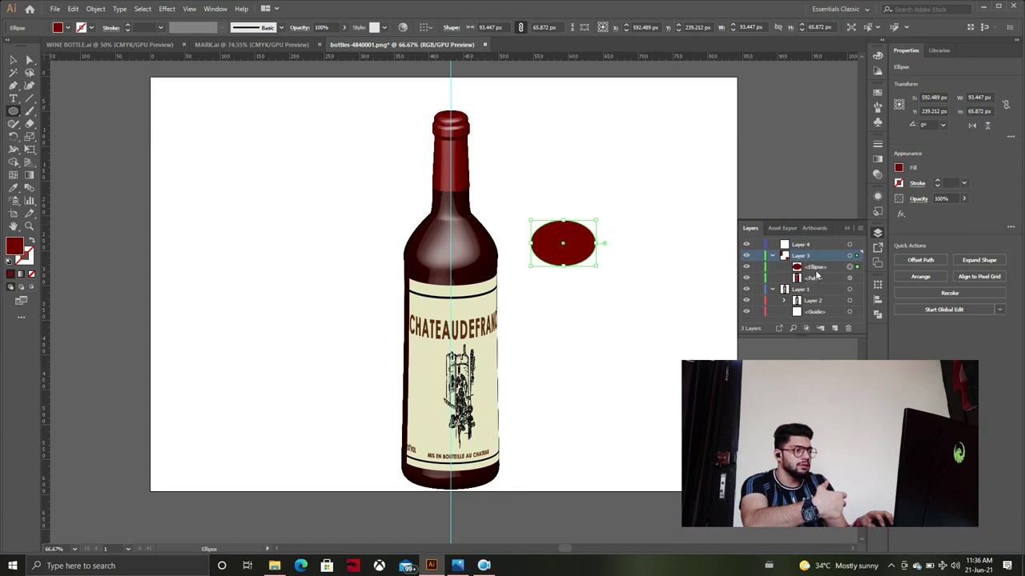
pyautogui.moveTo(814, 269); pyautogui.dragTo(814, 247)
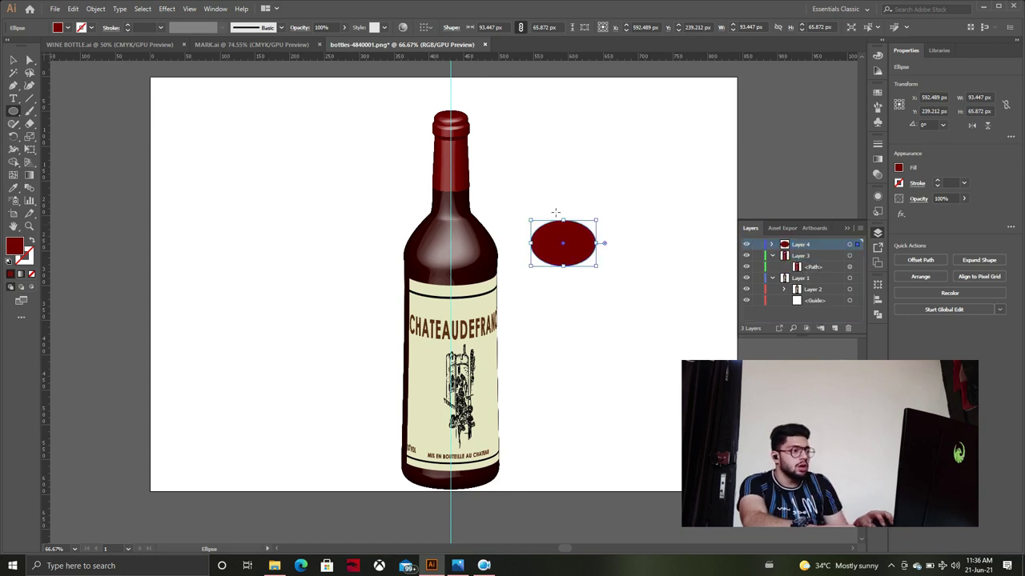
pyautogui.click(848, 229)
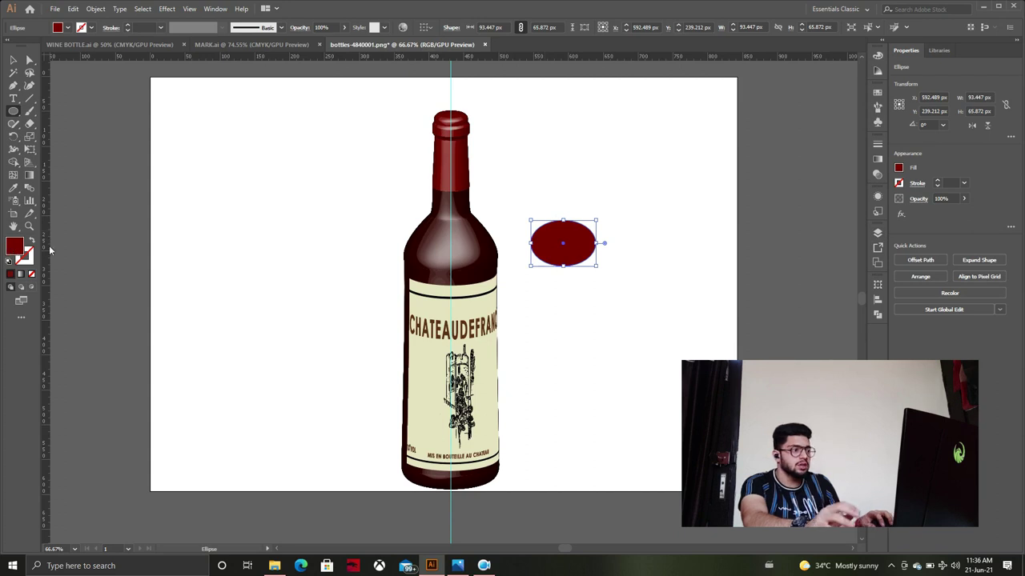
# Step: Fill the ellipse with a very dark purple
pyautogui.moveTo(786, 298)
pyautogui.mouseDown()
pyautogui.moveTo(785, 265)
pyautogui.moveTo(775, 318)
pyautogui.mouseUp()
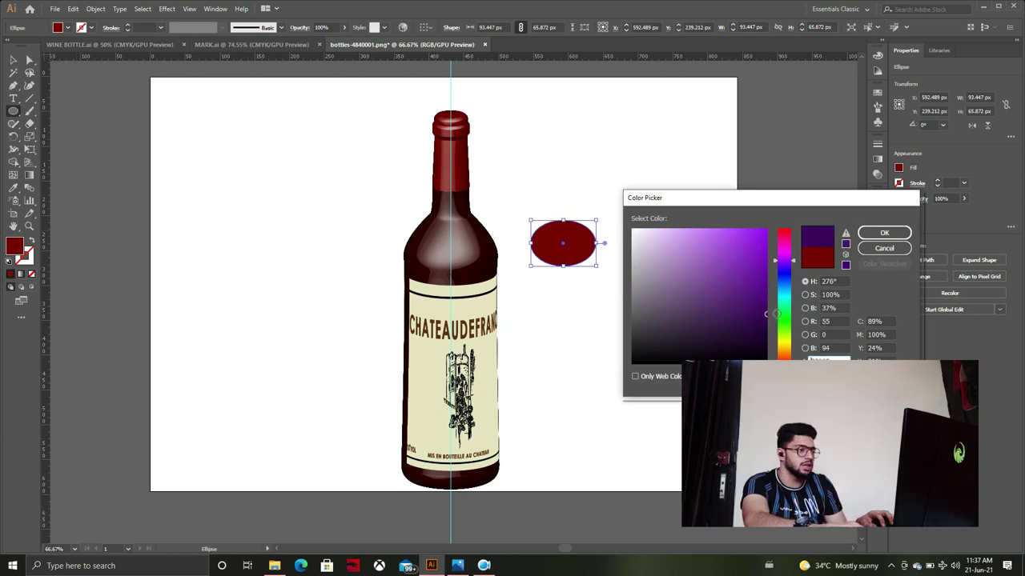
pyautogui.moveTo(776, 314); pyautogui.dragTo(776, 344)
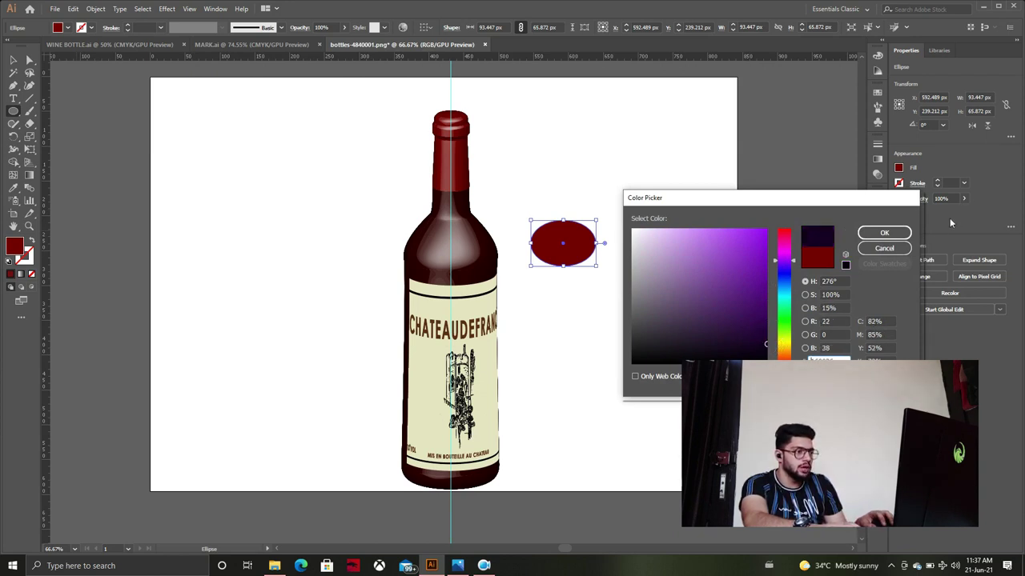
pyautogui.click(884, 232)
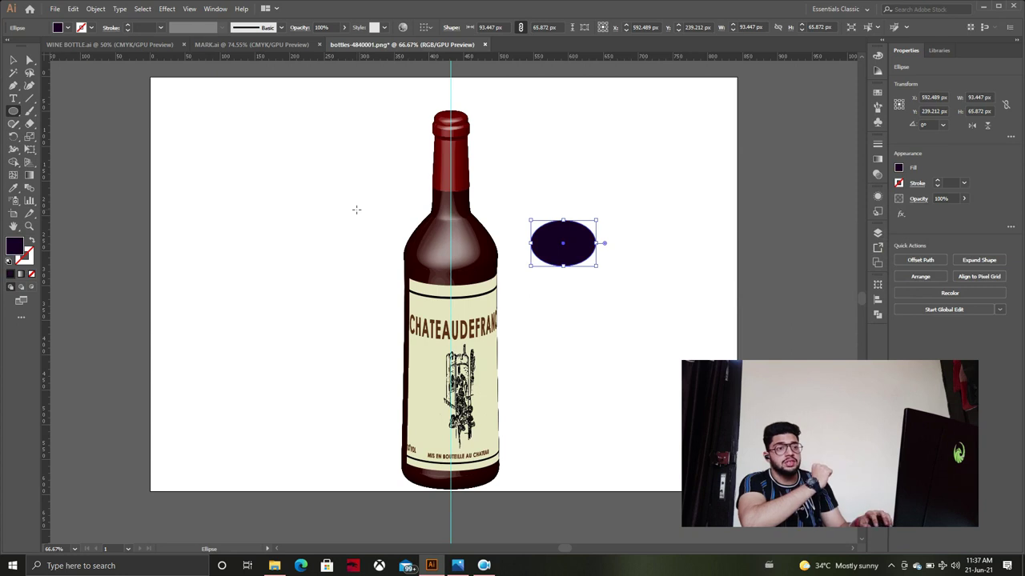
pyautogui.click(12, 181)
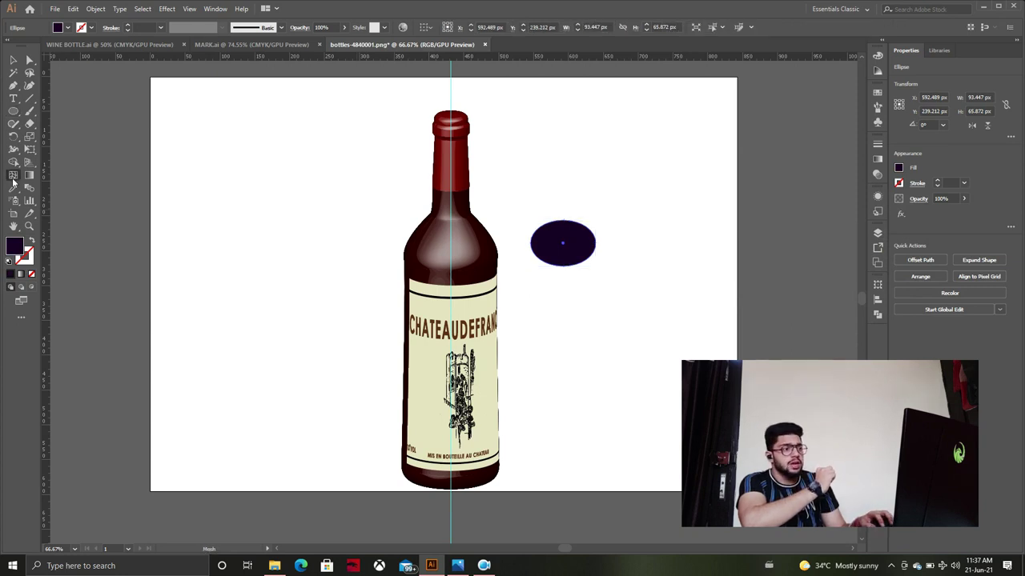
# Step: Add a gradient mesh point to the ellipse and colour it bright purple
pyautogui.click(570, 242)
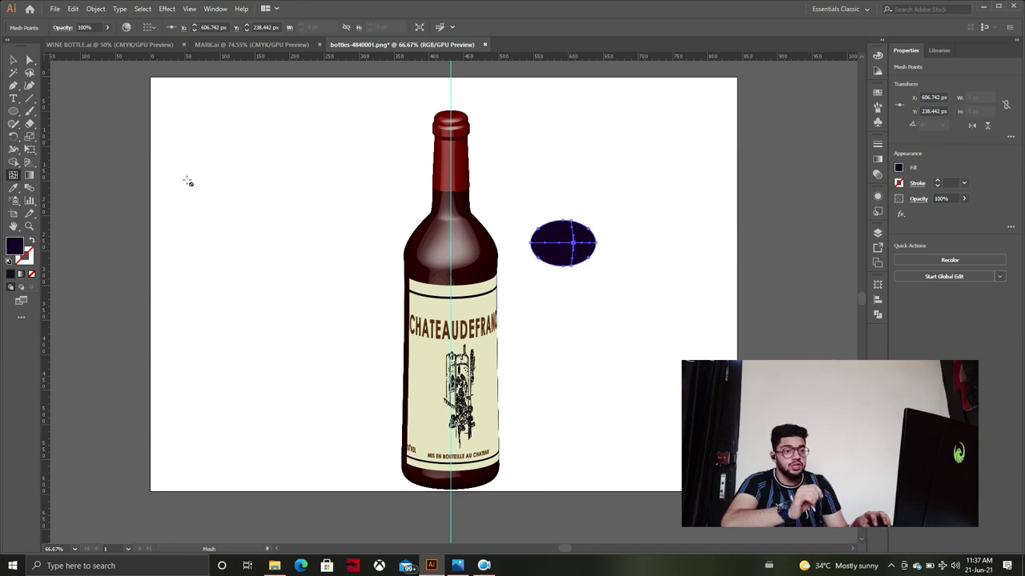
pyautogui.doubleClick(16, 246)
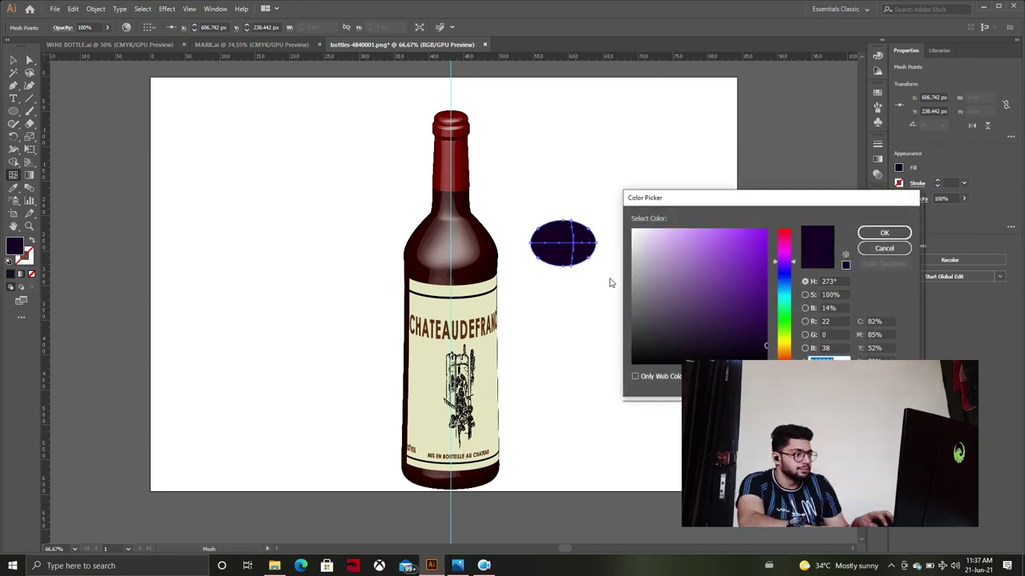
pyautogui.moveTo(746, 326)
pyautogui.mouseDown()
pyautogui.moveTo(762, 323)
pyautogui.moveTo(769, 290)
pyautogui.mouseUp()
pyautogui.click(884, 232)
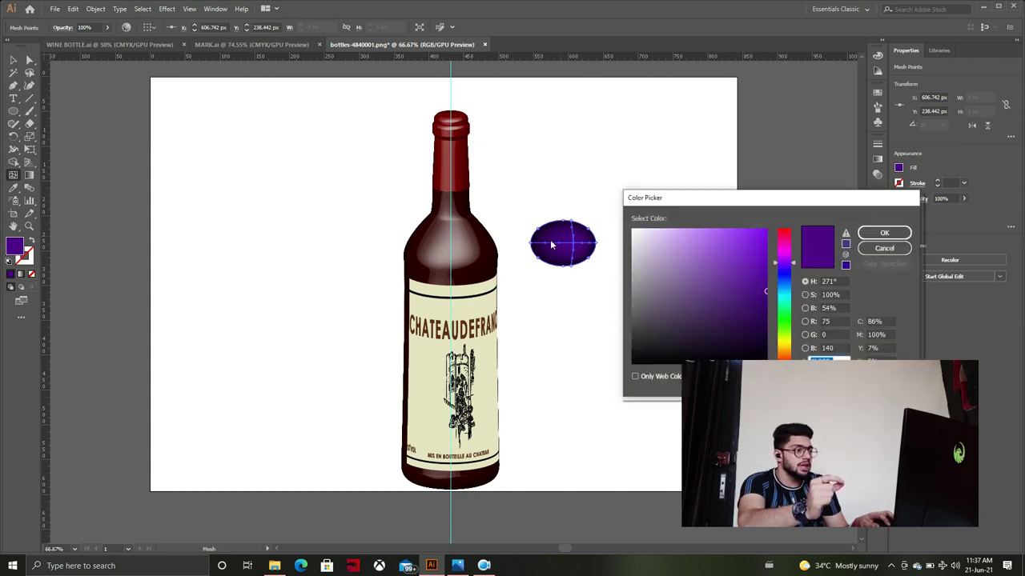
pyautogui.click(875, 234)
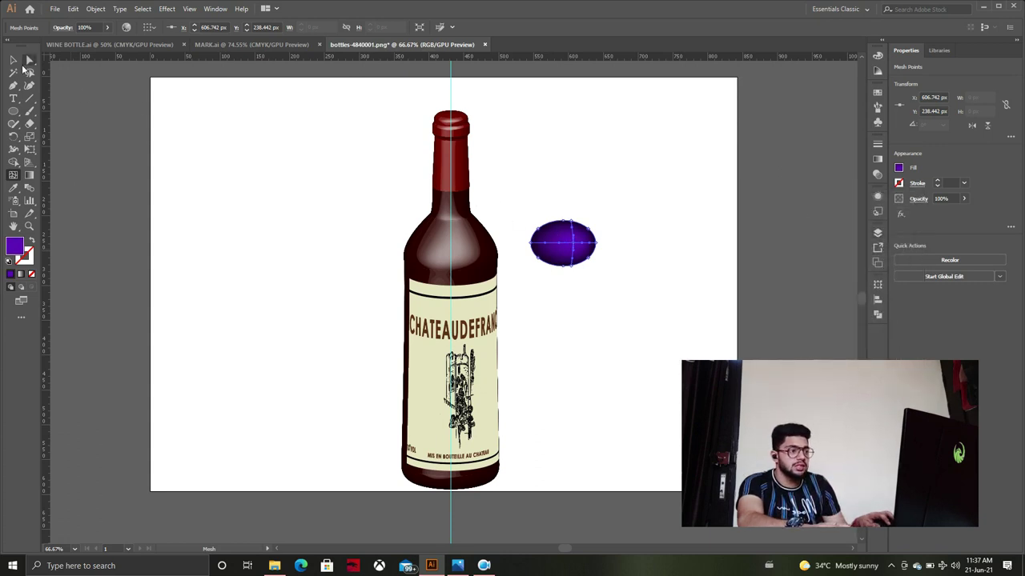
# Step: Settle the mesh point in place and draw a small 22.145 px circle on the grape
pyautogui.click(30, 60)
pyautogui.moveTo(572, 249); pyautogui.dragTo(571, 249)
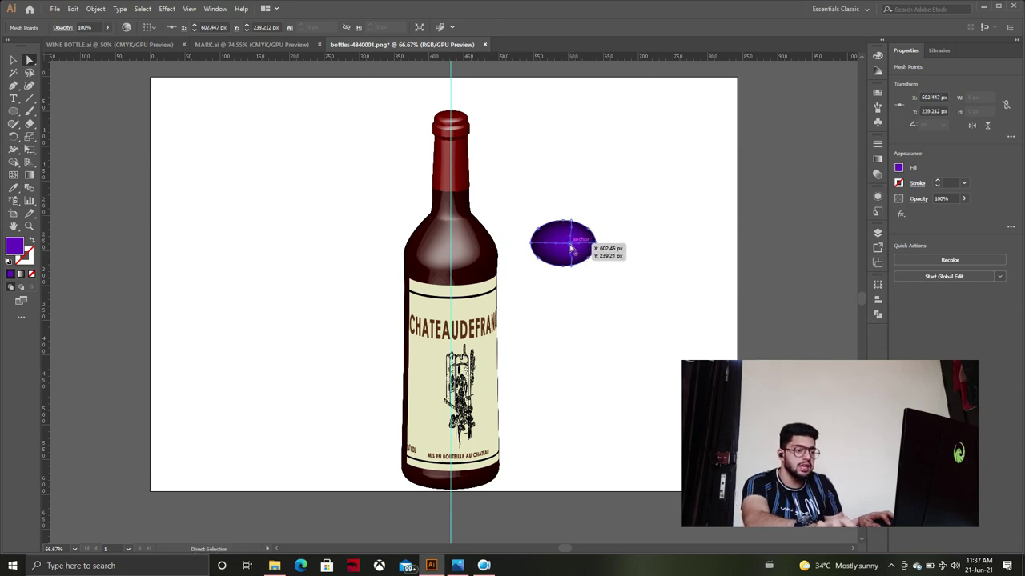
pyautogui.moveTo(570, 249); pyautogui.dragTo(571, 248)
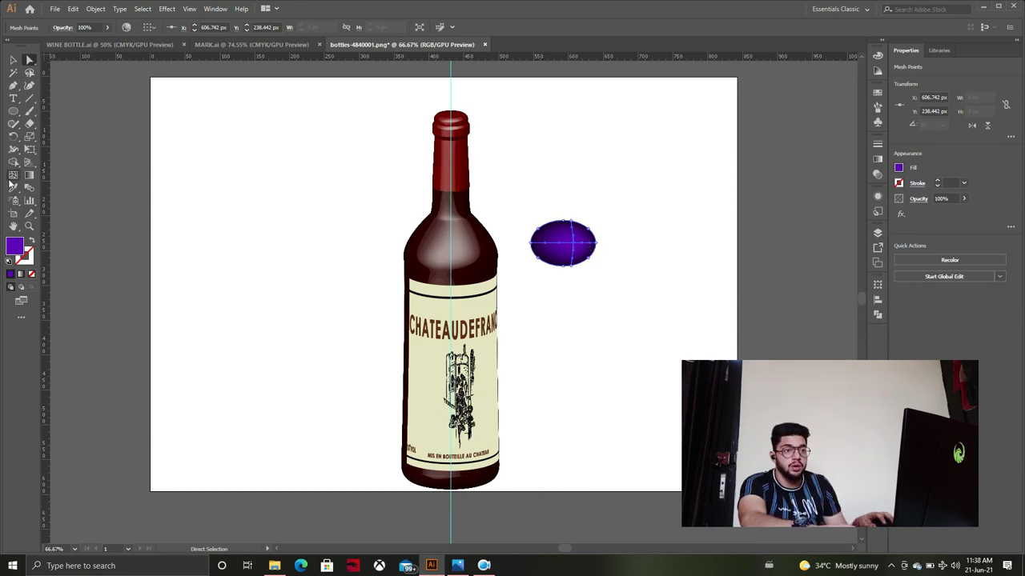
pyautogui.click(13, 112)
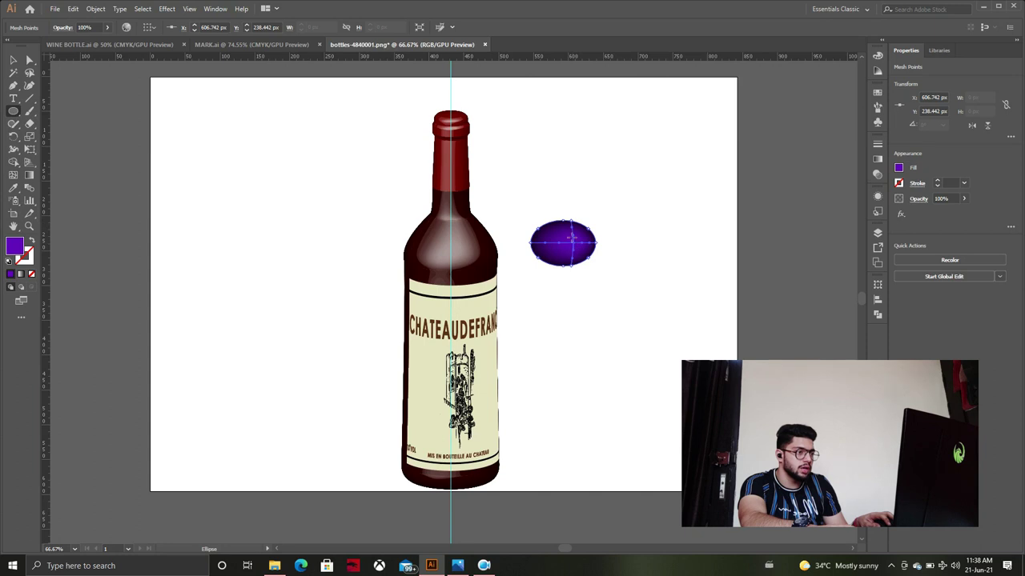
pyautogui.moveTo(572, 235); pyautogui.dragTo(595, 253)
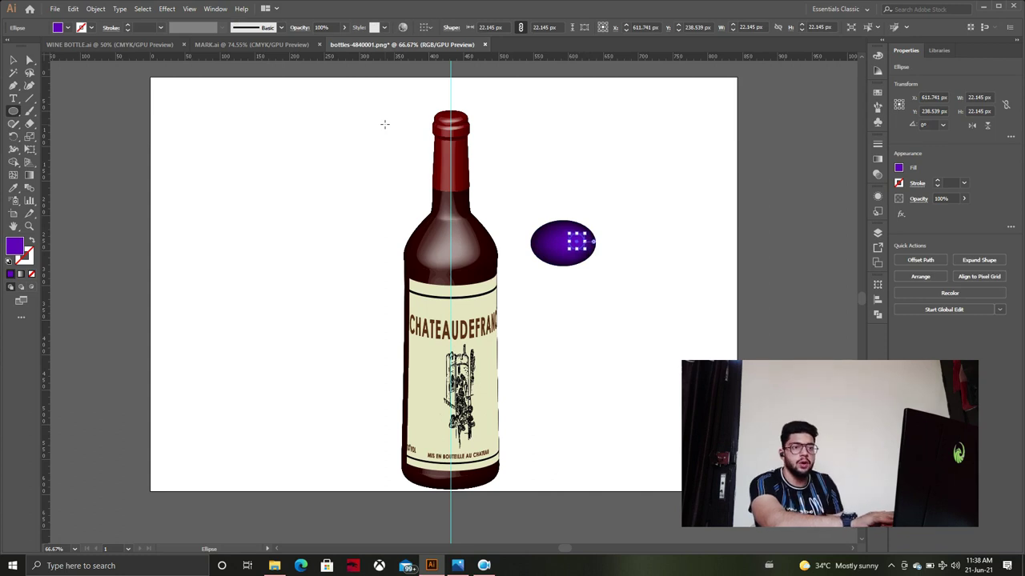
# Step: Fill the small highlight circle with a light lavender-white colour
pyautogui.press('a')
pyautogui.doubleClick(16, 245)
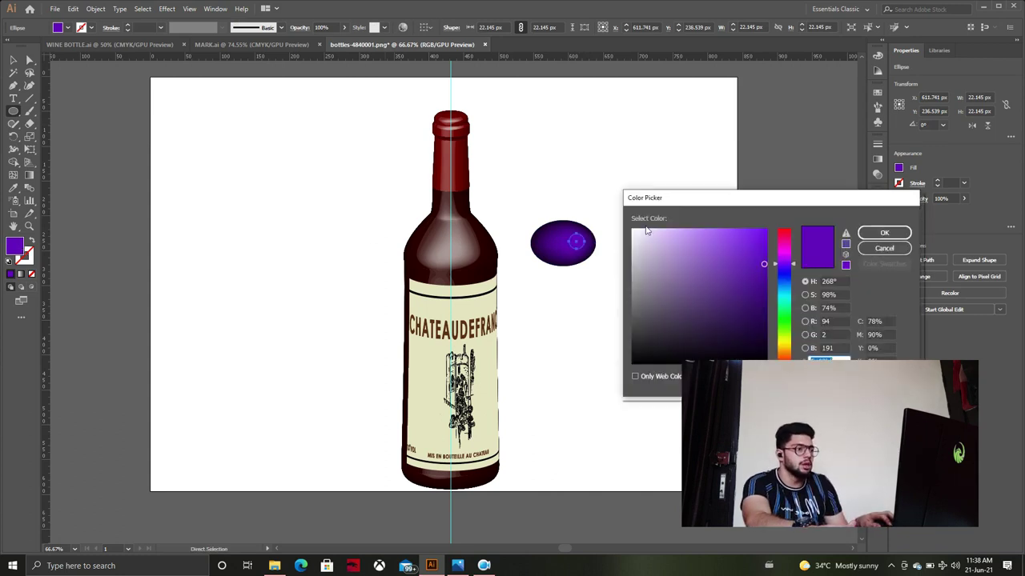
pyautogui.click(648, 238)
pyautogui.click(883, 232)
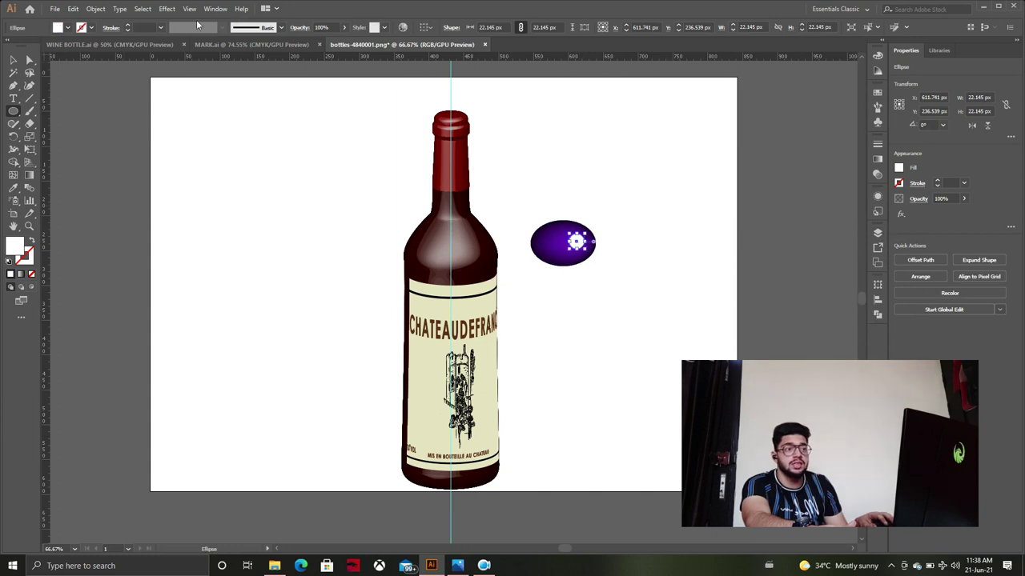
# Step: Apply an 8.1 px Gaussian Blur to the highlight, then deselect with the Selection tool
pyautogui.click(166, 8)
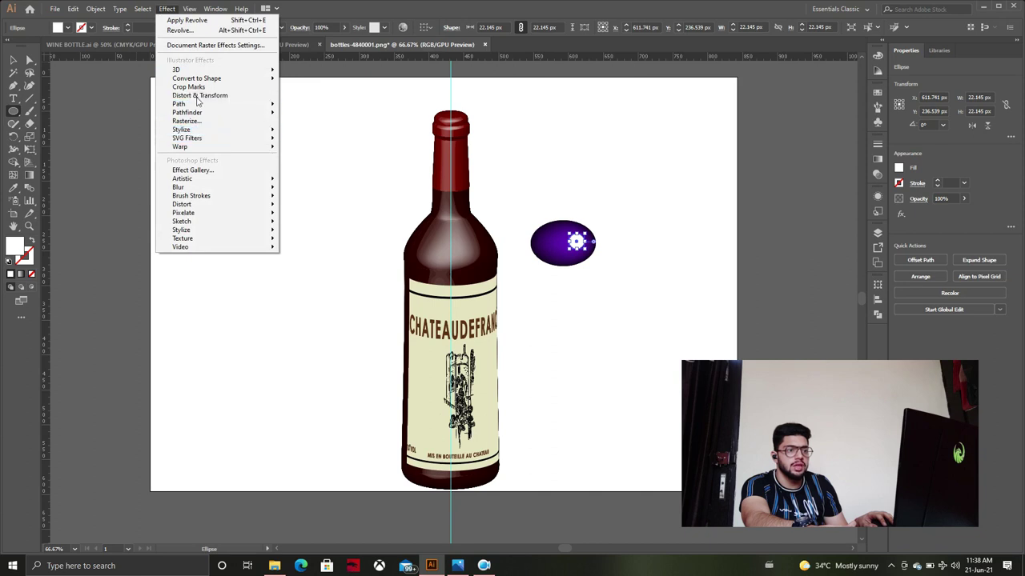
pyautogui.moveTo(214, 188)
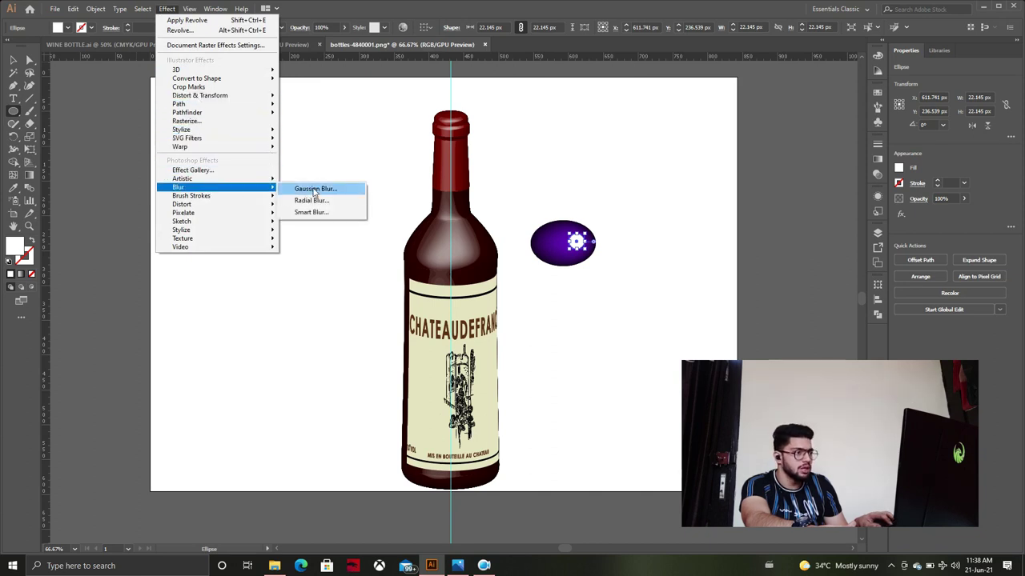
pyautogui.click(313, 190)
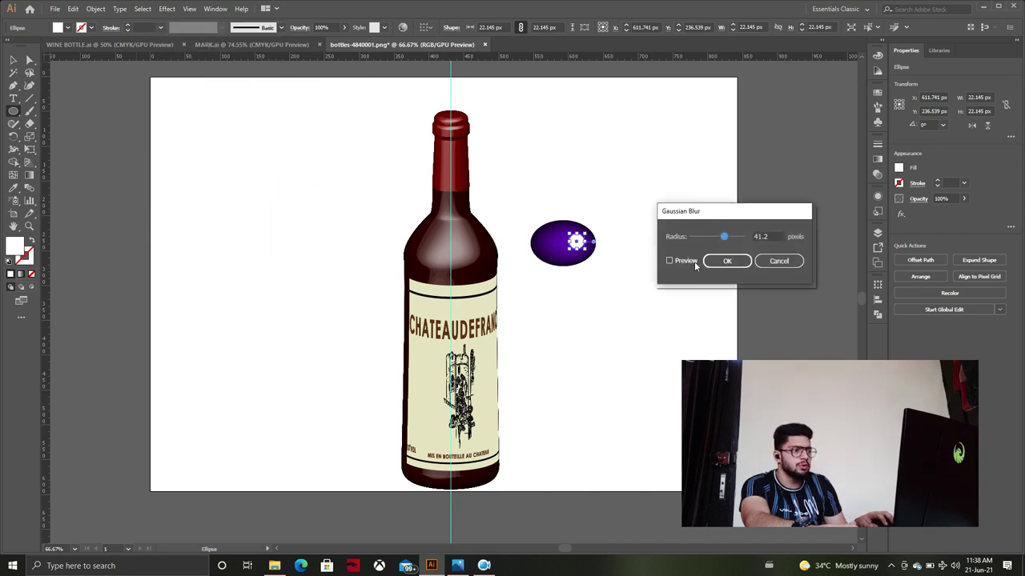
pyautogui.click(685, 263)
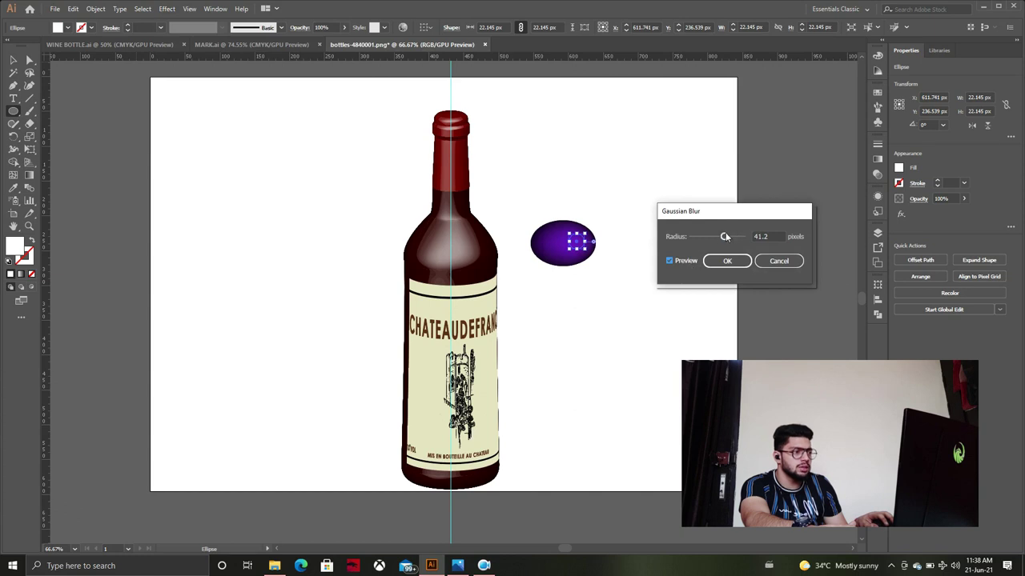
pyautogui.moveTo(719, 238); pyautogui.dragTo(717, 239)
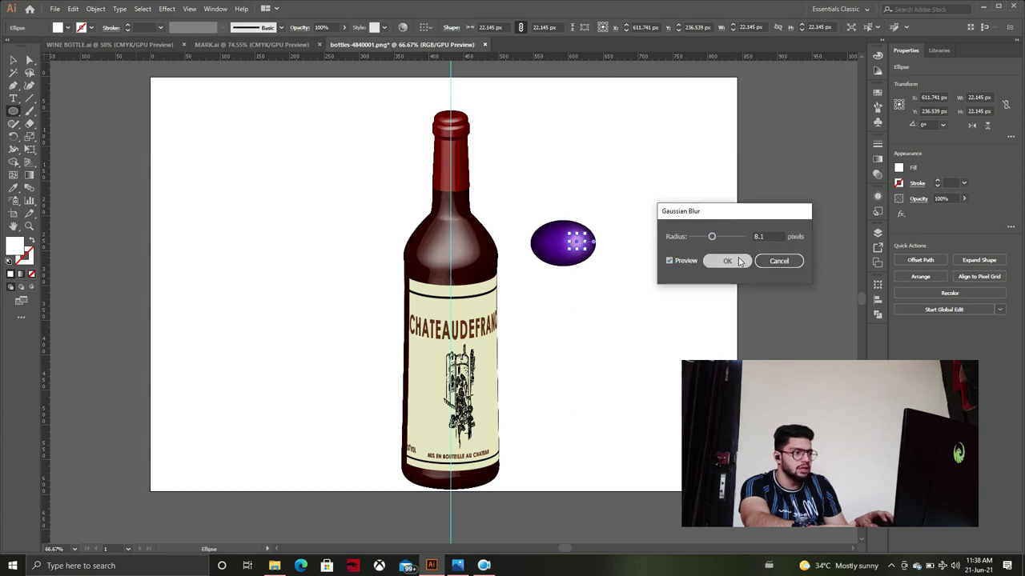
pyautogui.click(727, 261)
pyautogui.click(710, 263)
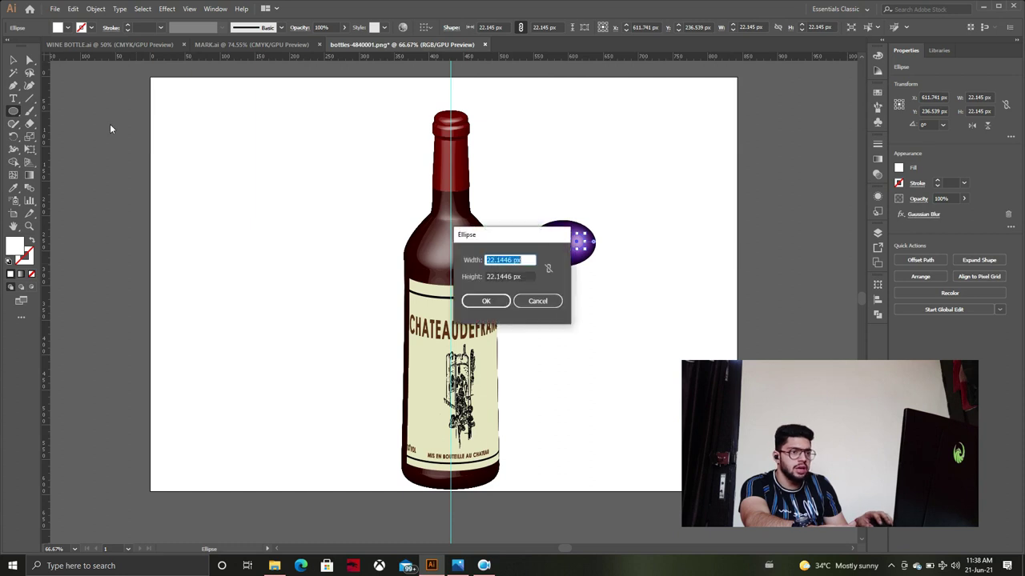
pyautogui.click(551, 301)
pyautogui.click(13, 57)
pyautogui.click(402, 232)
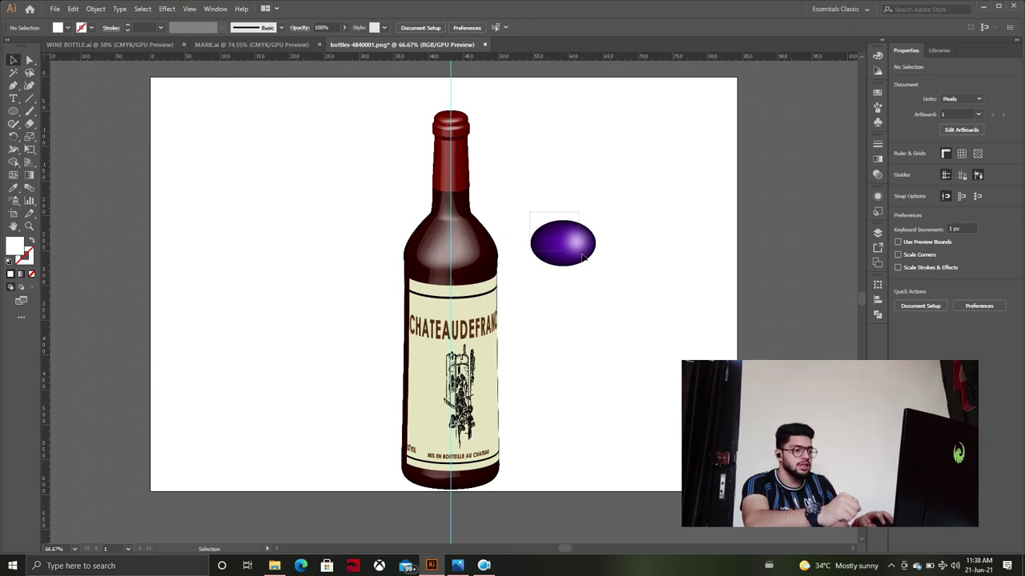
# Step: Group the grape with its highlight and copy it into a five-grape cluster at the bottle base
pyautogui.moveTo(541, 228); pyautogui.dragTo(613, 280)
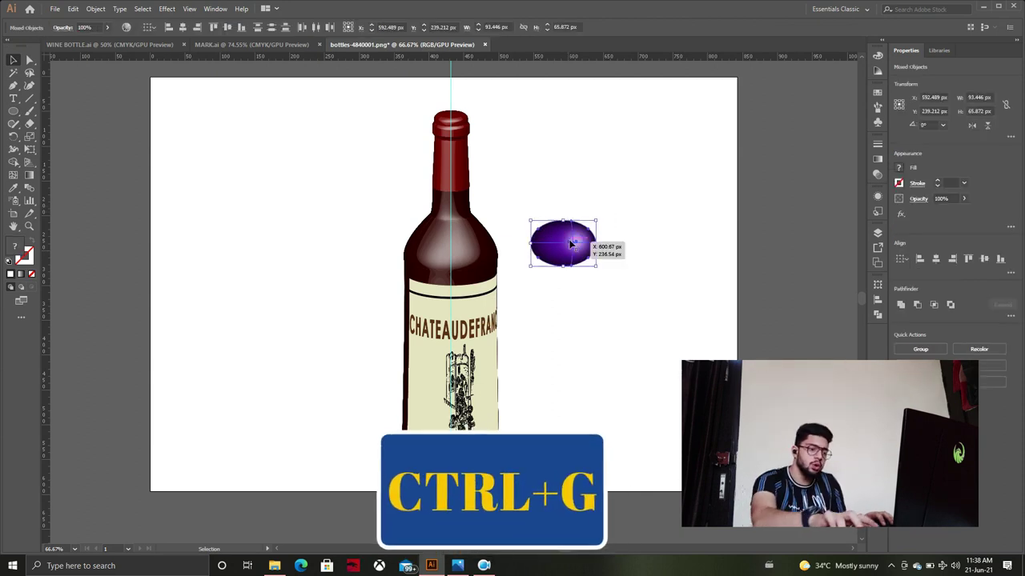
pyautogui.press('a')
pyautogui.press('v')
pyautogui.hotkey('ctrl', 'g')
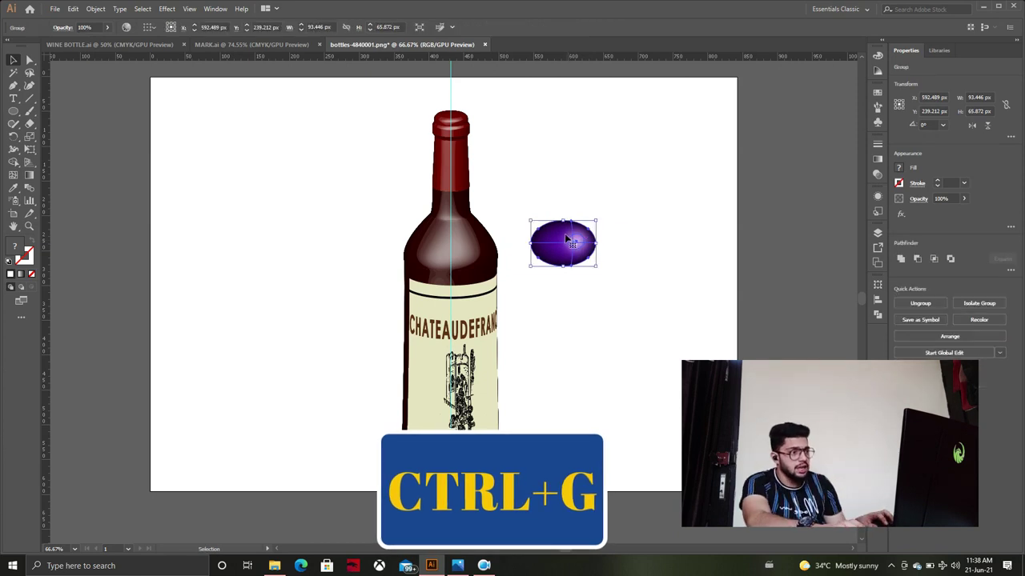
pyautogui.rightClick(566, 239)
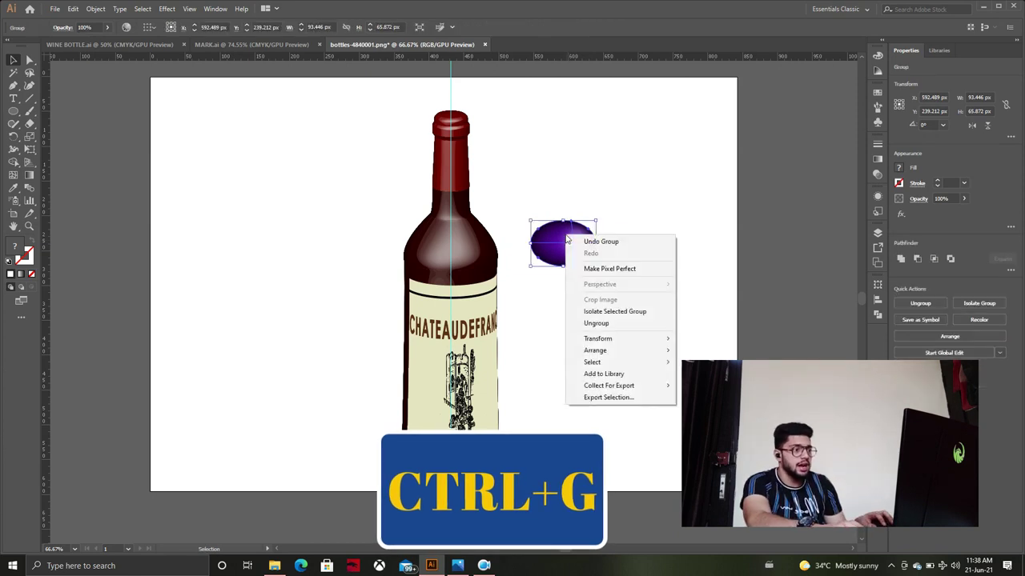
pyautogui.click(745, 287)
pyautogui.hotkey('ctrl', 'shift', 'a')
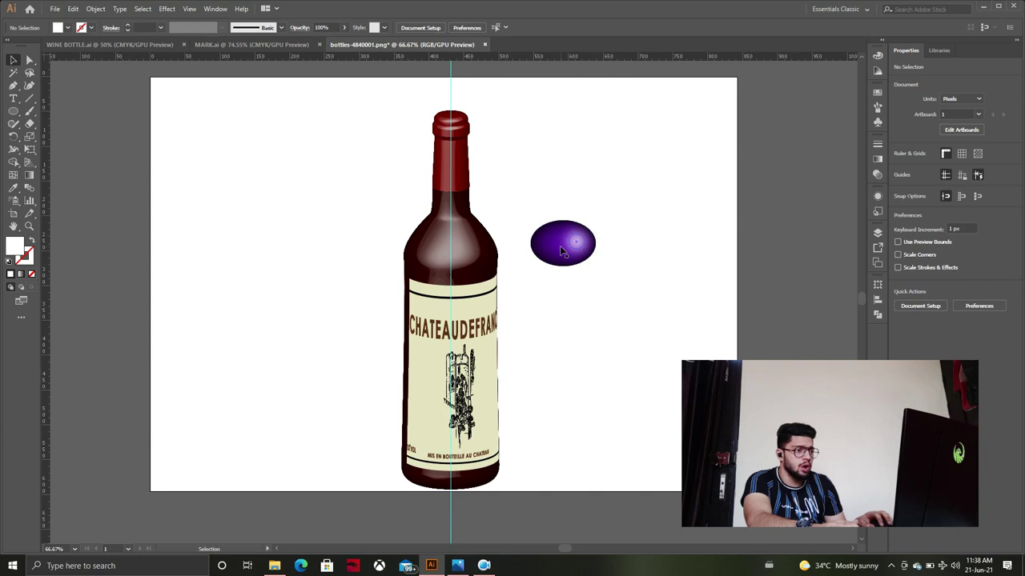
pyautogui.moveTo(562, 251)
pyautogui.mouseDown()
pyautogui.moveTo(483, 475)
pyautogui.moveTo(514, 446)
pyautogui.moveTo(511, 432)
pyautogui.moveTo(538, 472)
pyautogui.moveTo(576, 474)
pyautogui.moveTo(565, 442)
pyautogui.mouseUp()
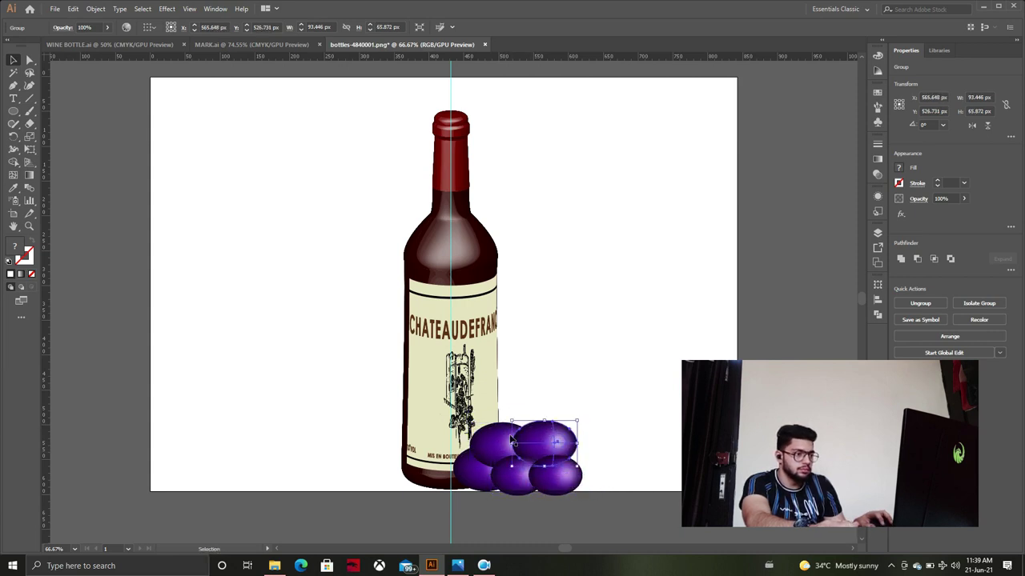
pyautogui.click(578, 405)
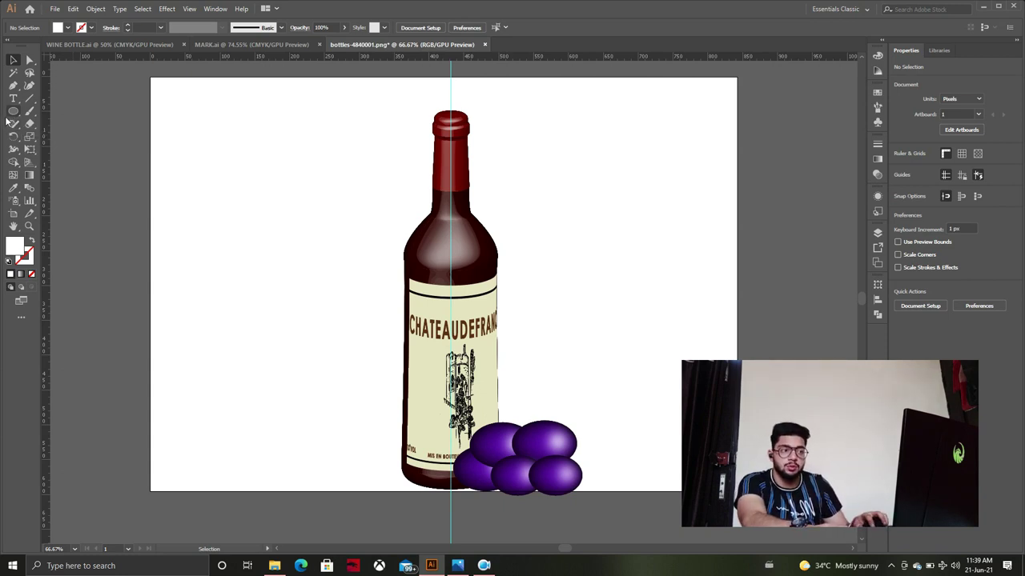
# Step: Draw a wide flat ellipse right of the bottle and fill it pure black
pyautogui.click(13, 113)
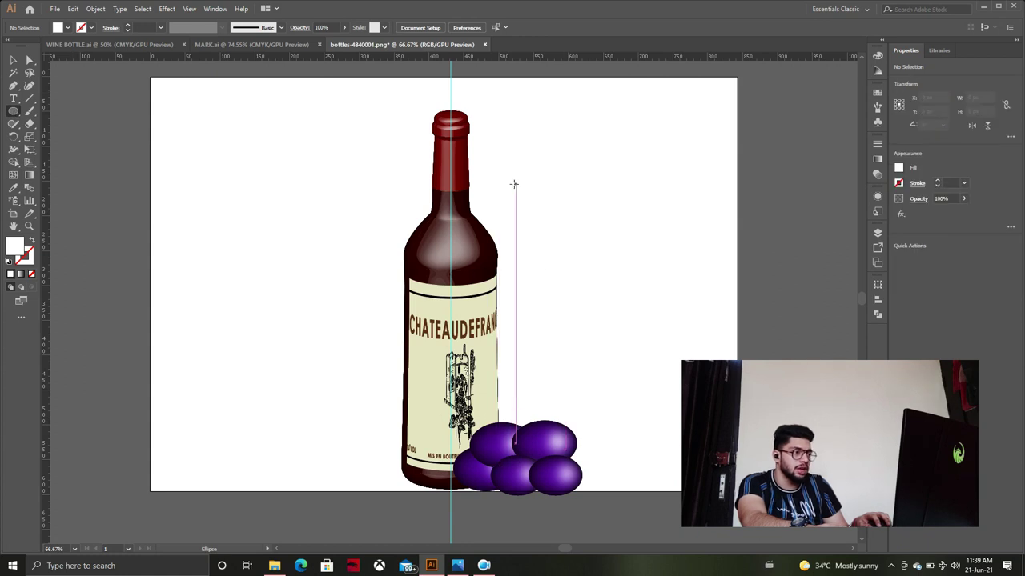
pyautogui.moveTo(515, 184)
pyautogui.mouseDown()
pyautogui.moveTo(701, 253)
pyautogui.moveTo(730, 228)
pyautogui.mouseUp()
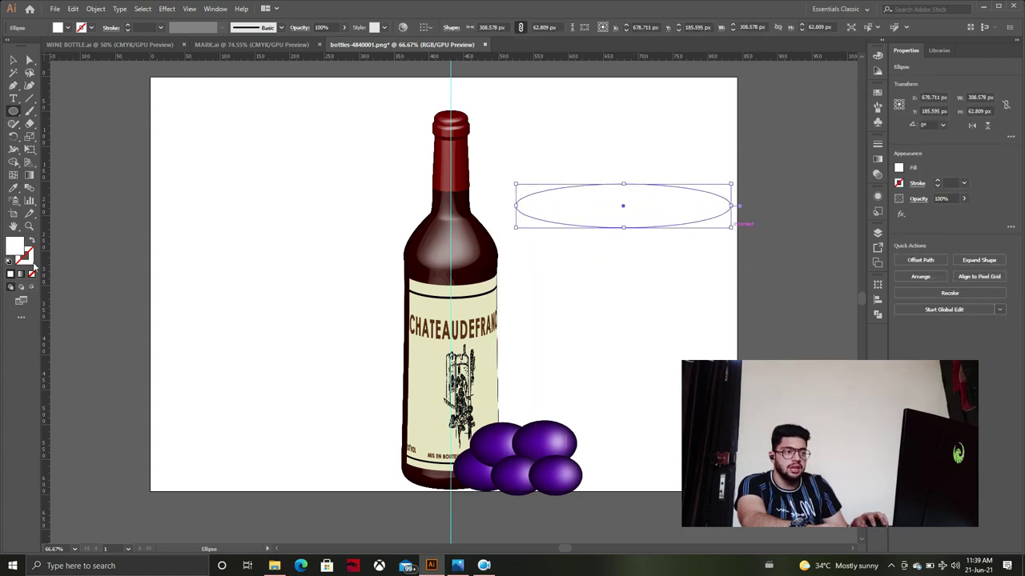
pyautogui.doubleClick(16, 246)
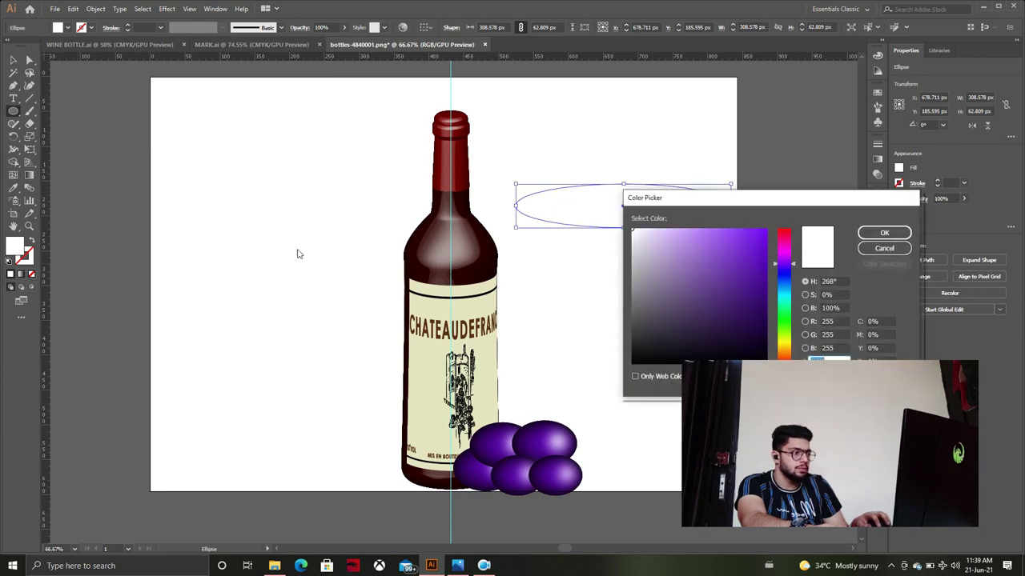
pyautogui.click(632, 360)
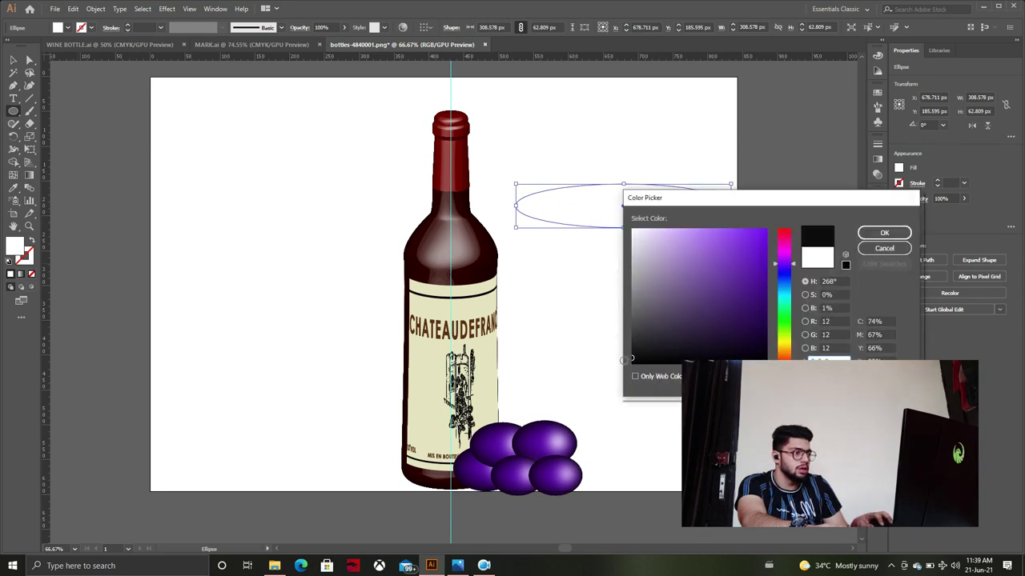
pyautogui.click(902, 235)
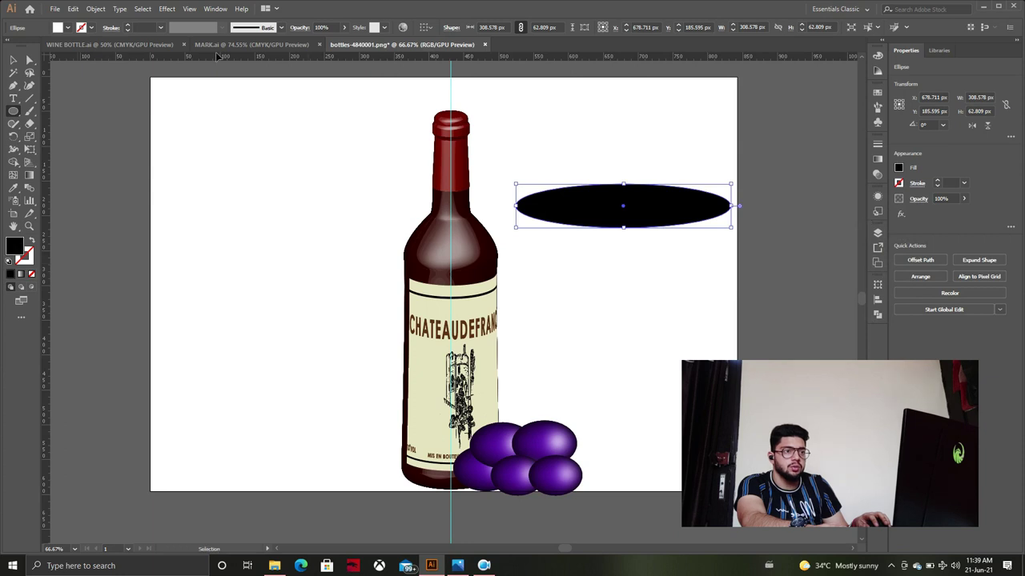
# Step: Apply a 13 px Gaussian Blur to the black ellipse
pyautogui.click(167, 9)
pyautogui.moveTo(177, 187)
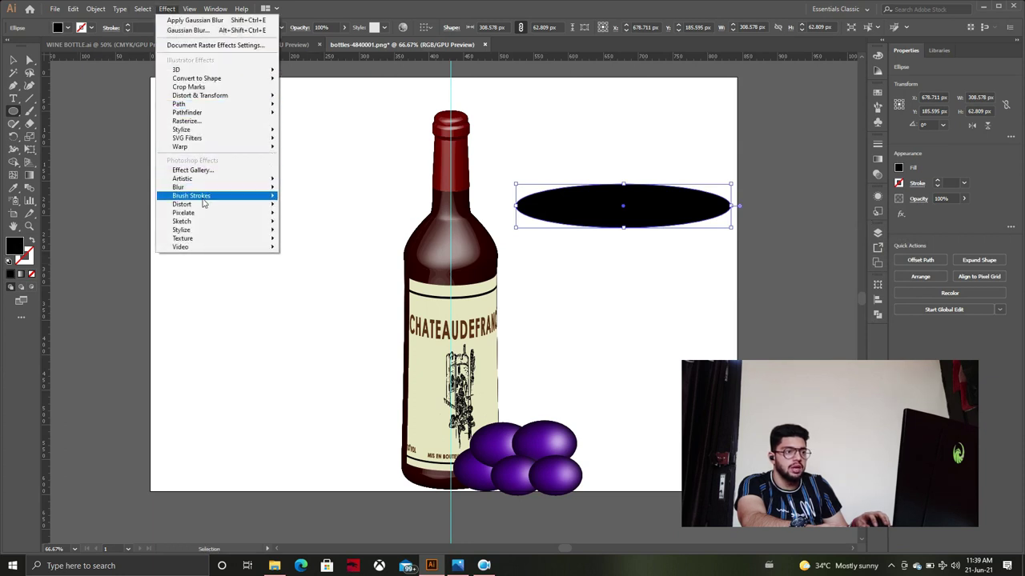
pyautogui.click(316, 187)
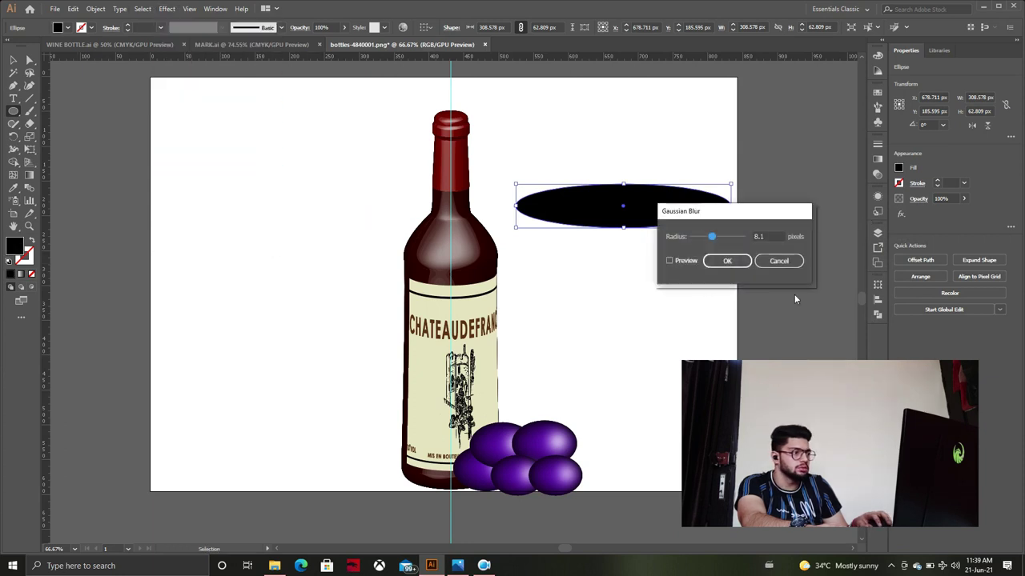
pyautogui.moveTo(713, 237); pyautogui.dragTo(717, 237)
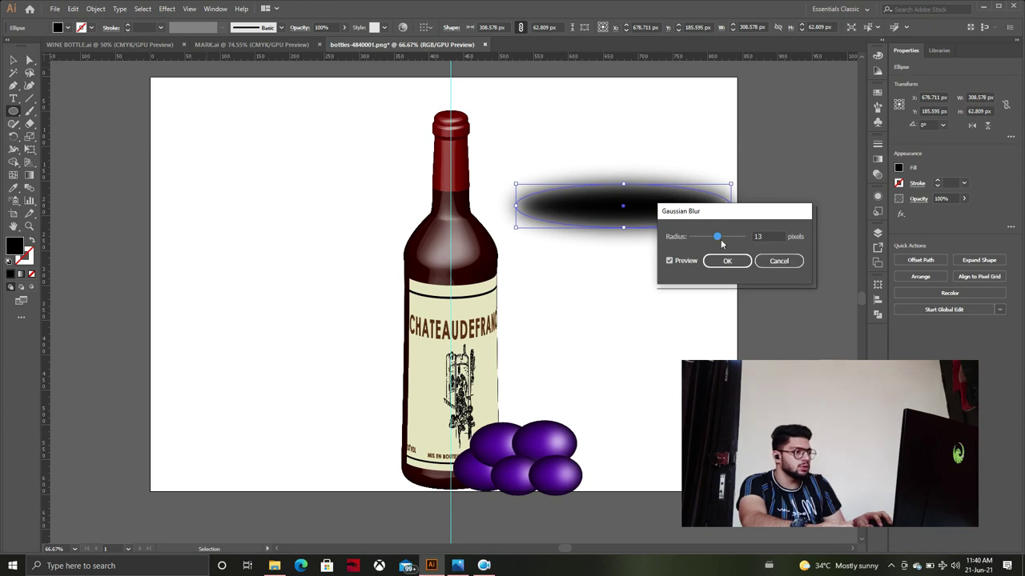
pyautogui.click(728, 263)
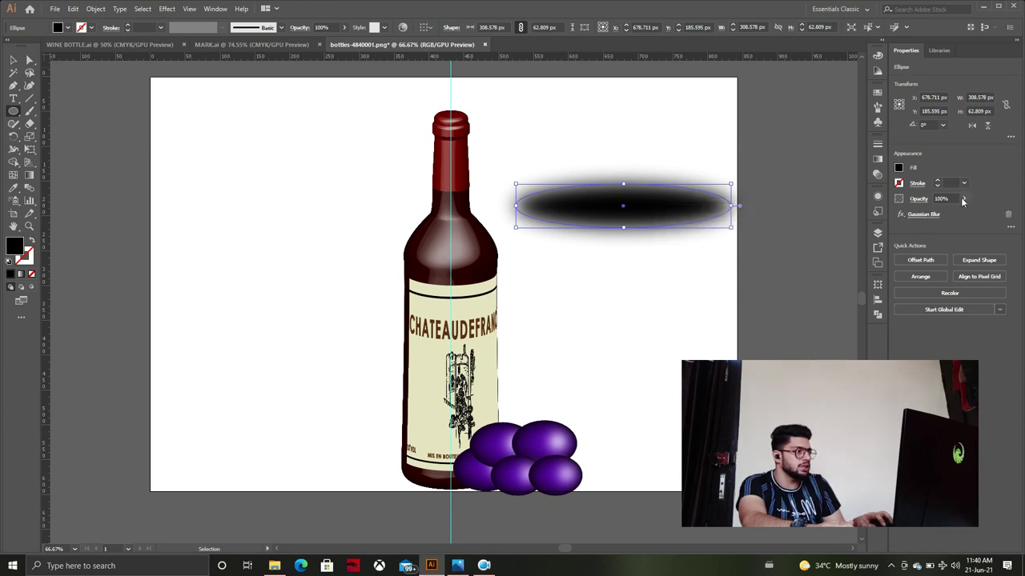
# Step: Set the shadow to 56% opacity, move it to the bottle base, and narrow it to 229.678 px
pyautogui.moveTo(952, 218); pyautogui.dragTo(950, 218)
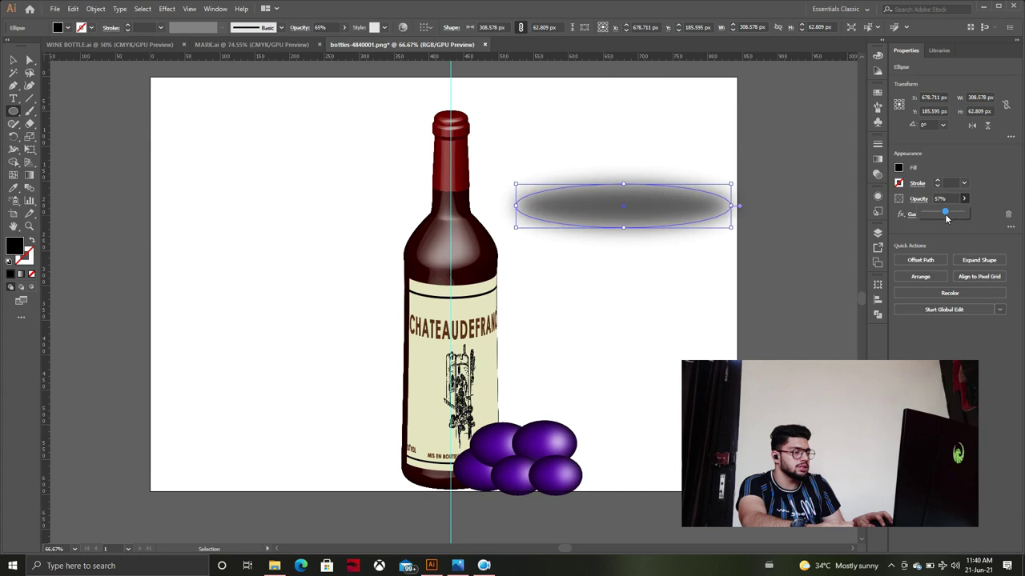
pyautogui.click(815, 227)
pyautogui.click(531, 307)
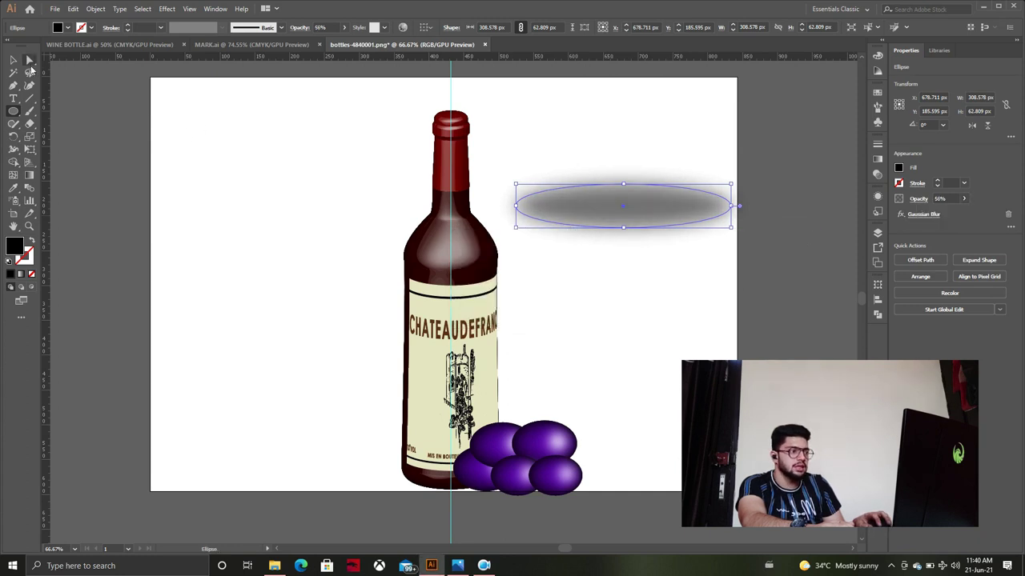
pyautogui.press('v')
pyautogui.moveTo(649, 225); pyautogui.dragTo(531, 405)
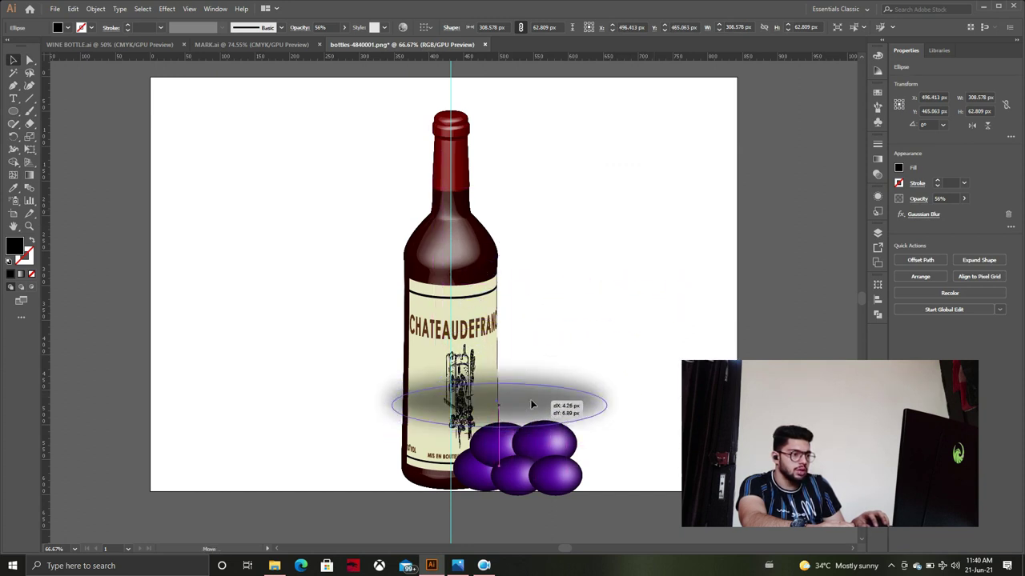
pyautogui.moveTo(541, 404)
pyautogui.mouseDown()
pyautogui.moveTo(625, 407)
pyautogui.moveTo(538, 402)
pyautogui.moveTo(549, 403)
pyautogui.mouseUp()
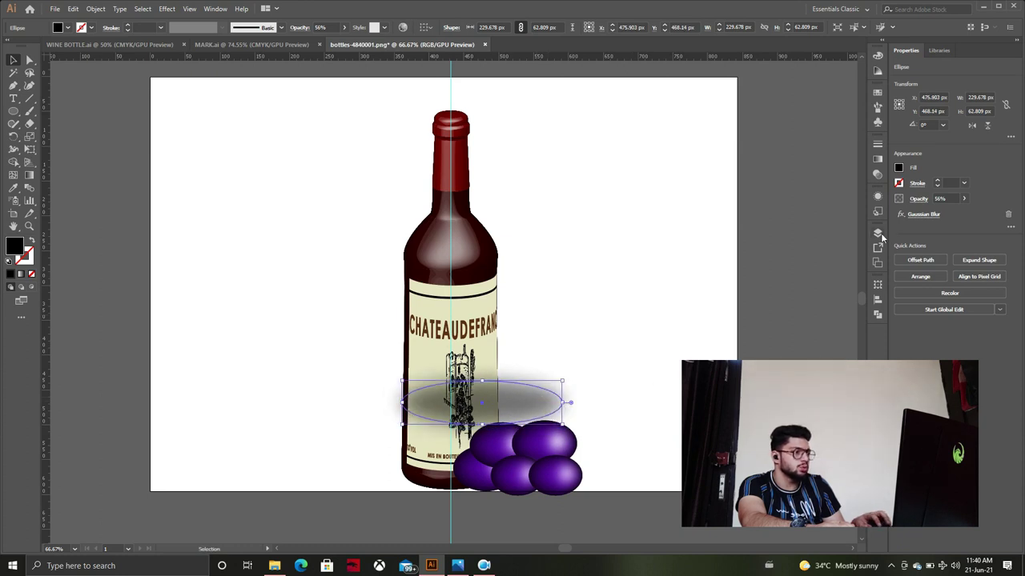
# Step: Move the shadow below the bottle path in the Layers panel
pyautogui.click(878, 234)
pyautogui.click(772, 244)
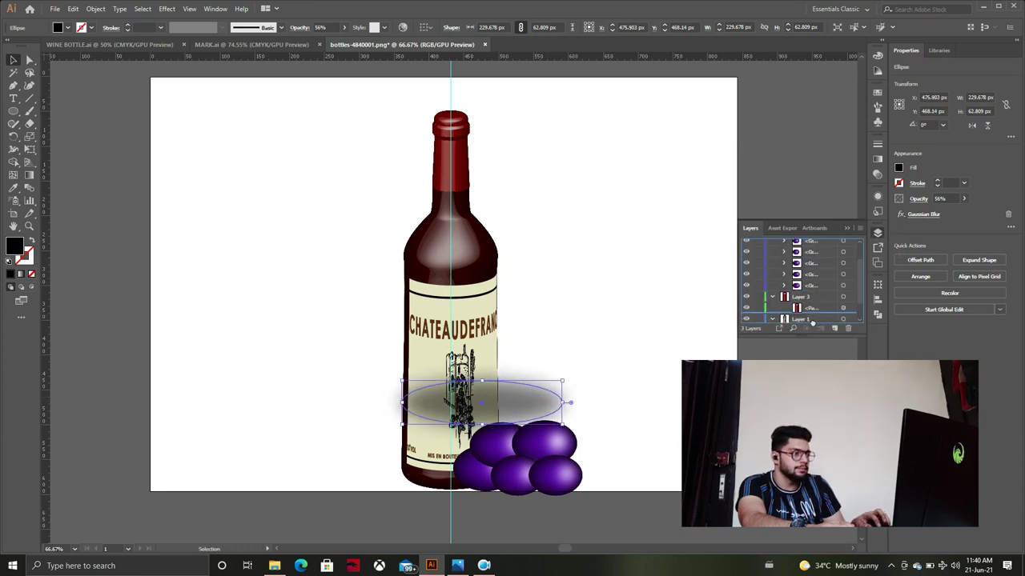
pyautogui.moveTo(808, 255); pyautogui.dragTo(818, 317)
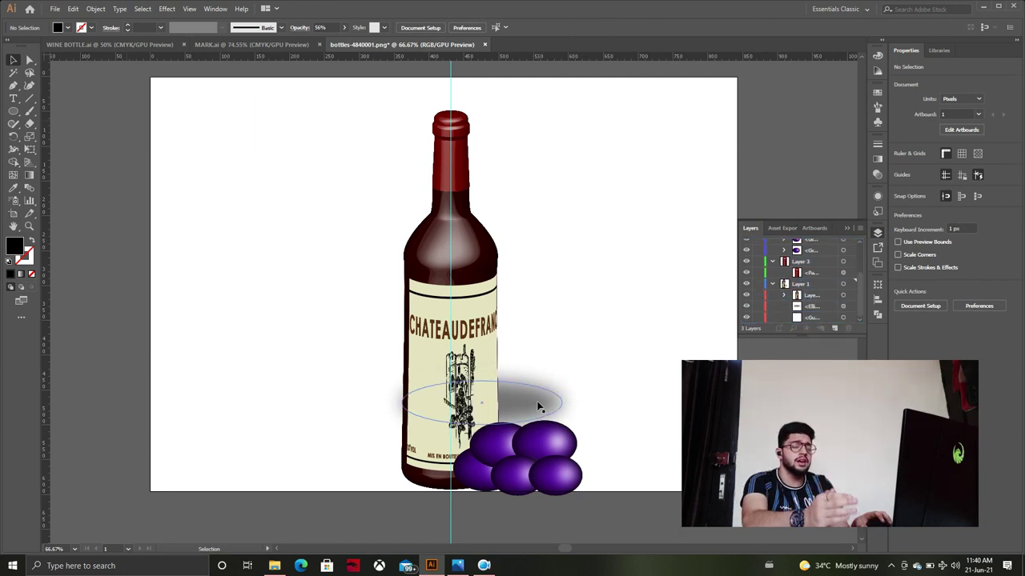
pyautogui.click(848, 225)
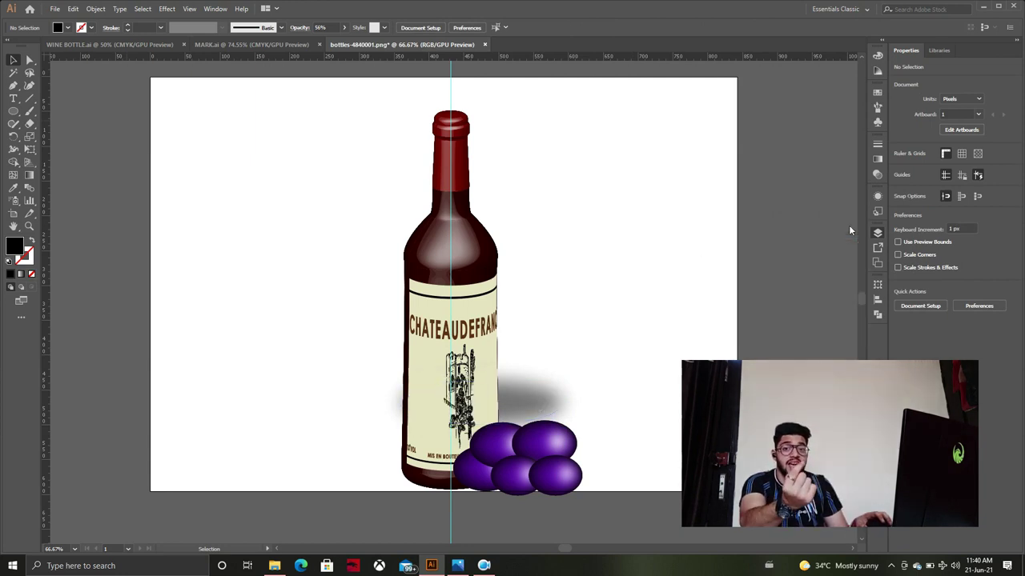